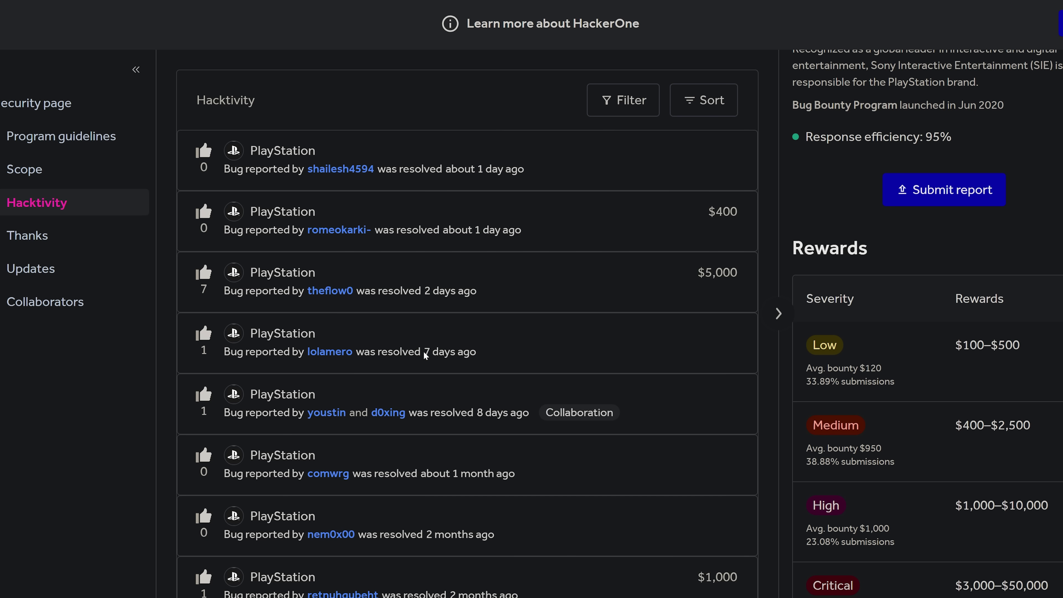
# Examine the $5,000 PlayStation bug report in the Hacktivity list.
pyautogui.moveTo(425, 353)
pyautogui.moveTo(529, 299); pyautogui.dragTo(237, 280)
pyautogui.moveTo(370, 293); pyautogui.dragTo(730, 273)
pyautogui.click(644, 289)
# Compare the program's High severity reward range with the $5,000 report's bounty and check that report's resolution date.
pyautogui.scroll(-3, 657, 305)
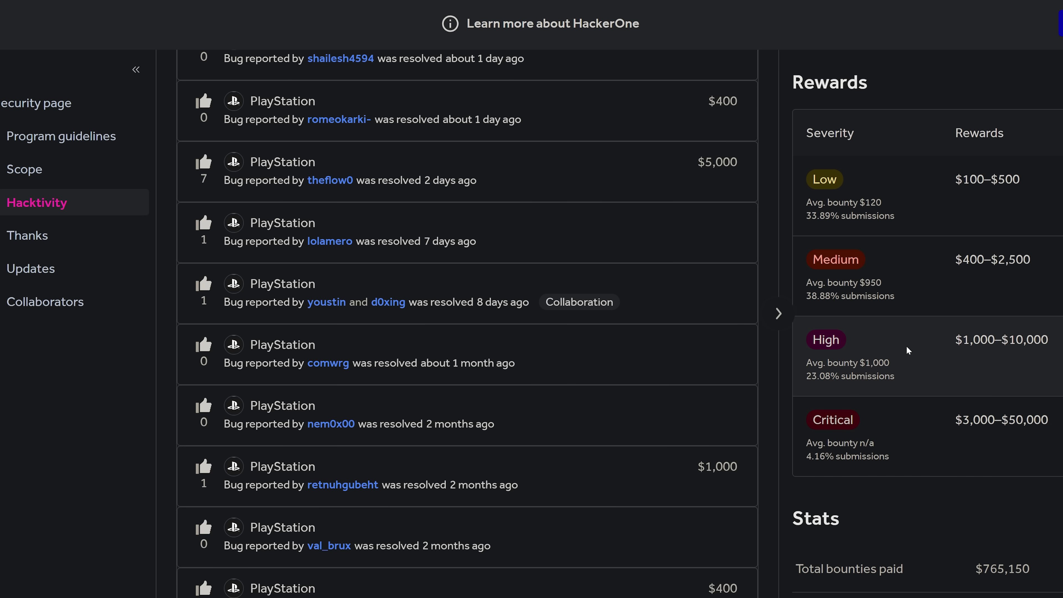
pyautogui.scroll(-1, 908, 351)
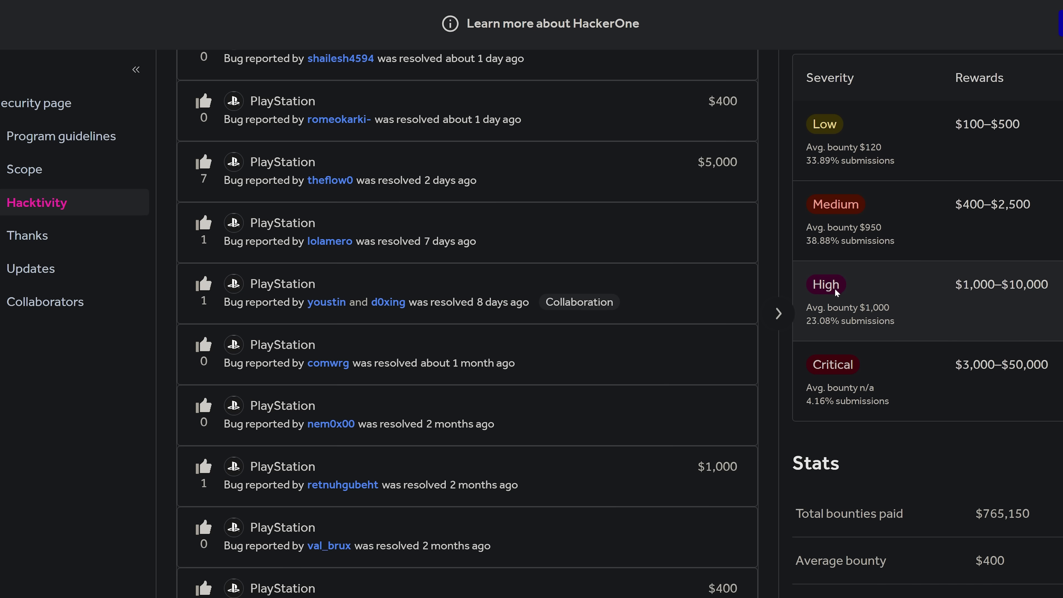
pyautogui.moveTo(963, 286); pyautogui.dragTo(1061, 292)
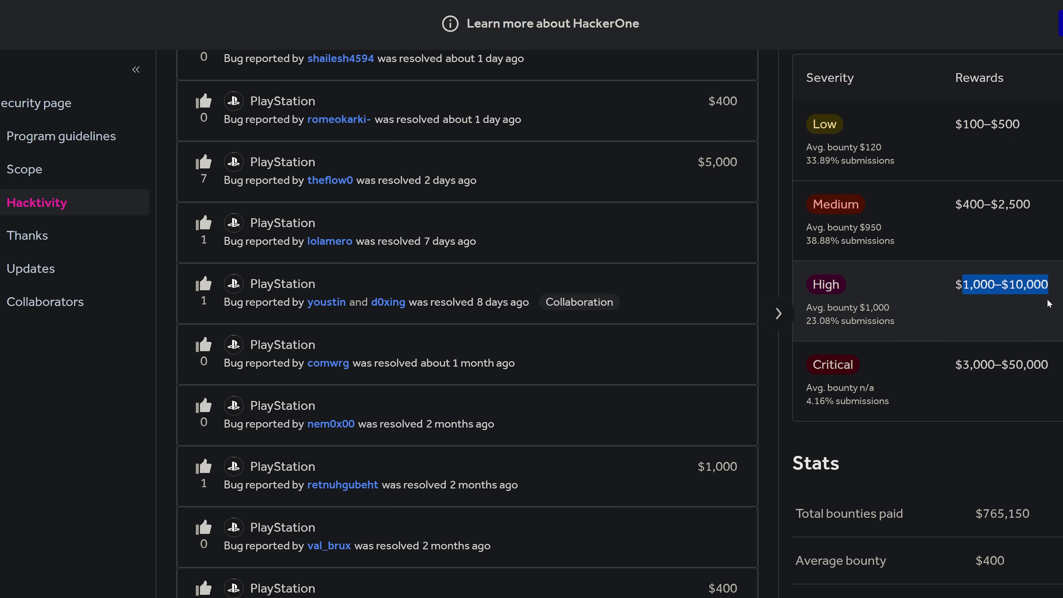
pyautogui.scroll(3, 674, 337)
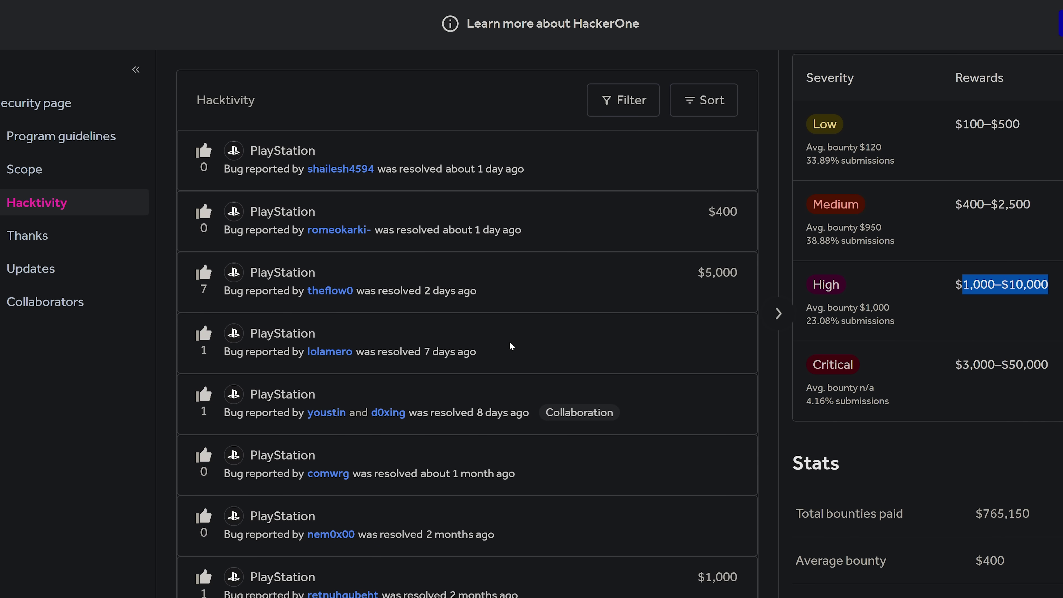
pyautogui.moveTo(706, 273); pyautogui.dragTo(738, 273)
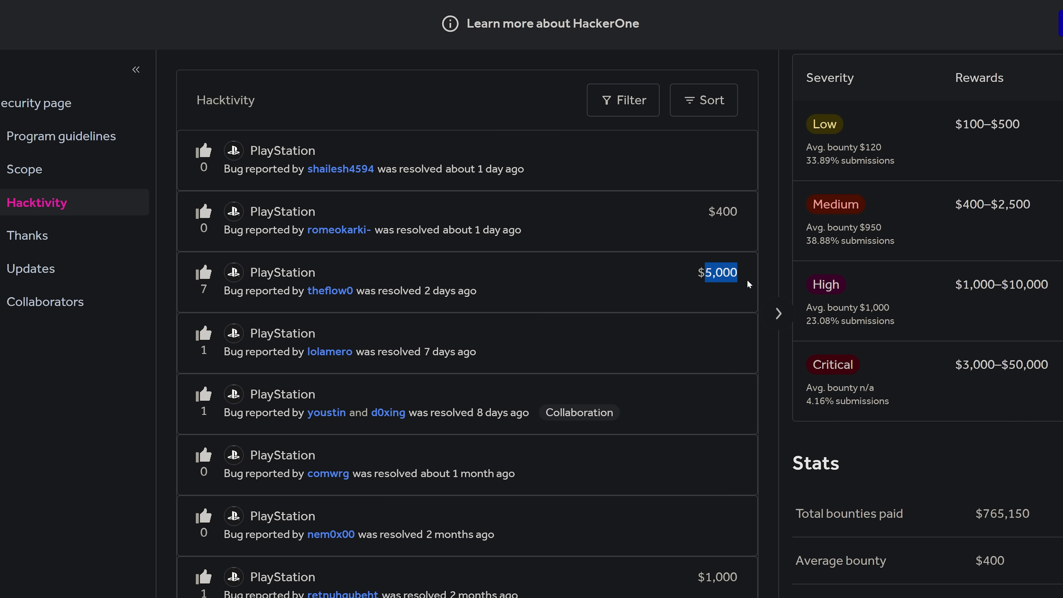
pyautogui.moveTo(479, 292); pyautogui.dragTo(378, 291)
pyautogui.click(488, 288)
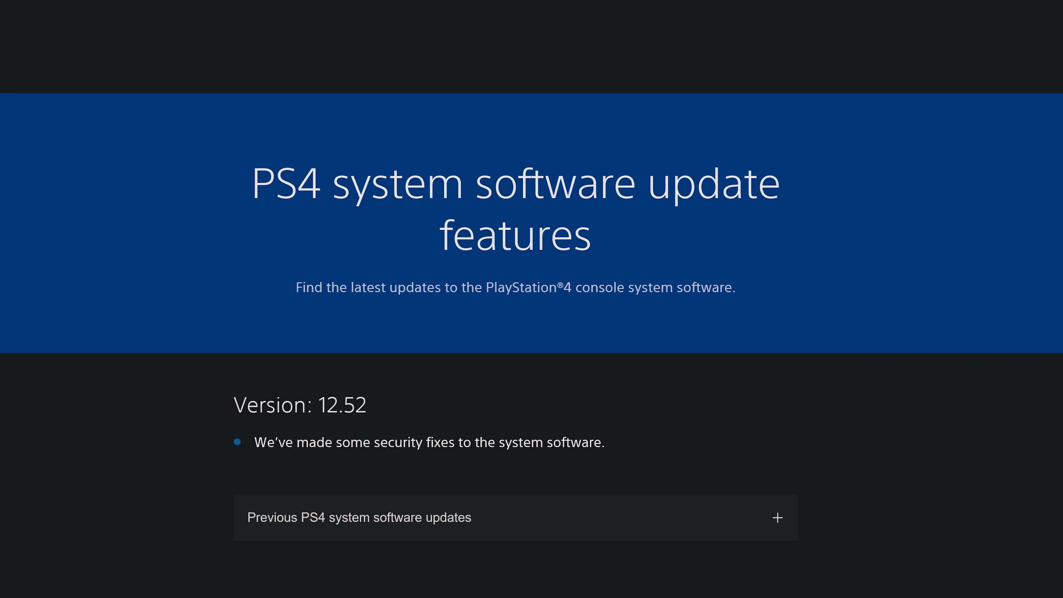
# Read the version 12.52 release note on the PS4 system software update page and cross-check it against the Hacktivity list.
pyautogui.scroll(-4, 454, 212)
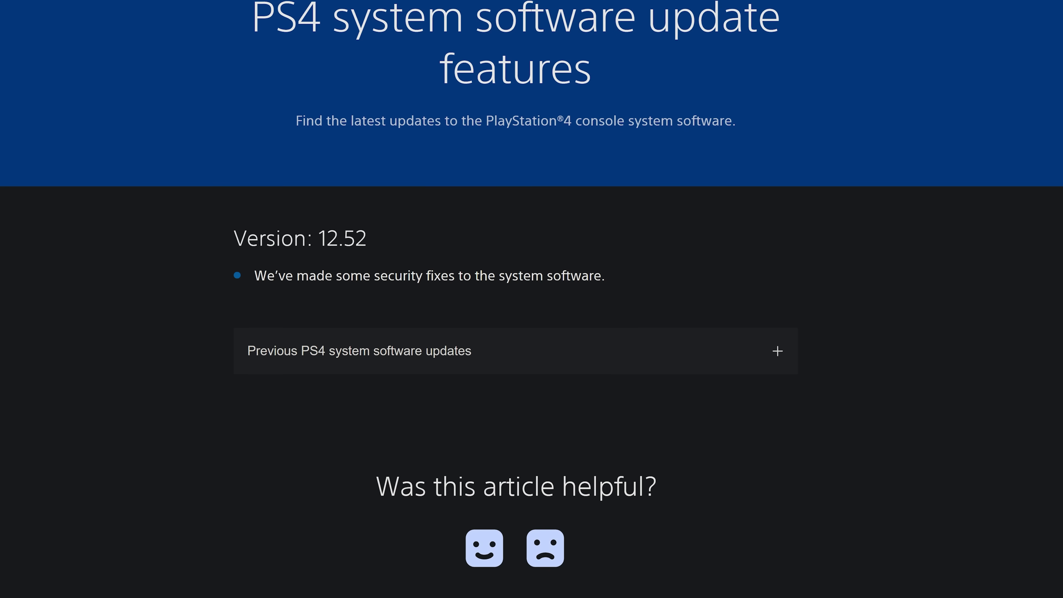
pyautogui.moveTo(252, 280); pyautogui.dragTo(628, 276)
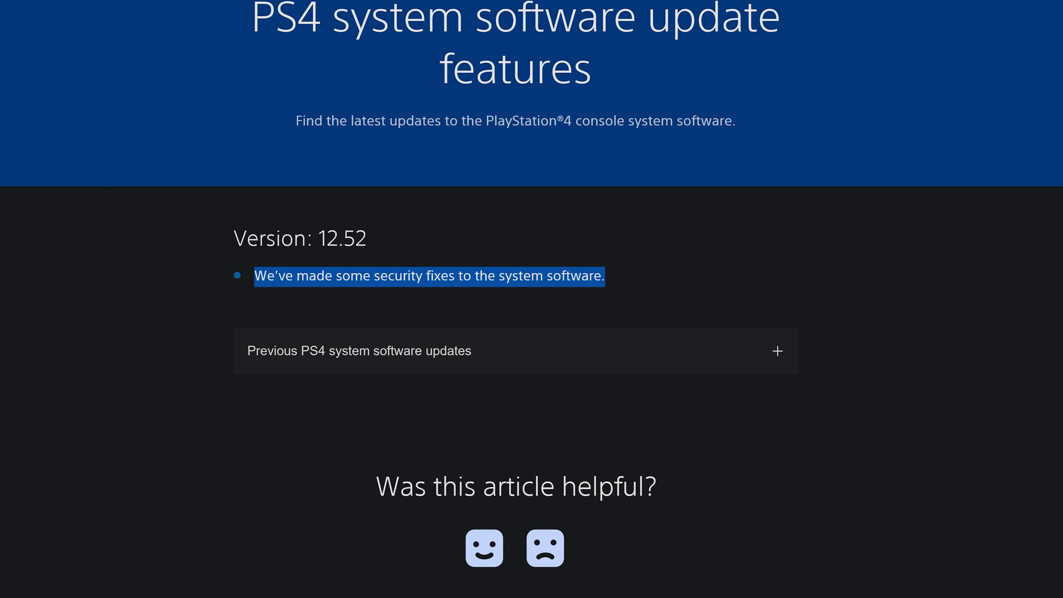
pyautogui.click(356, 259)
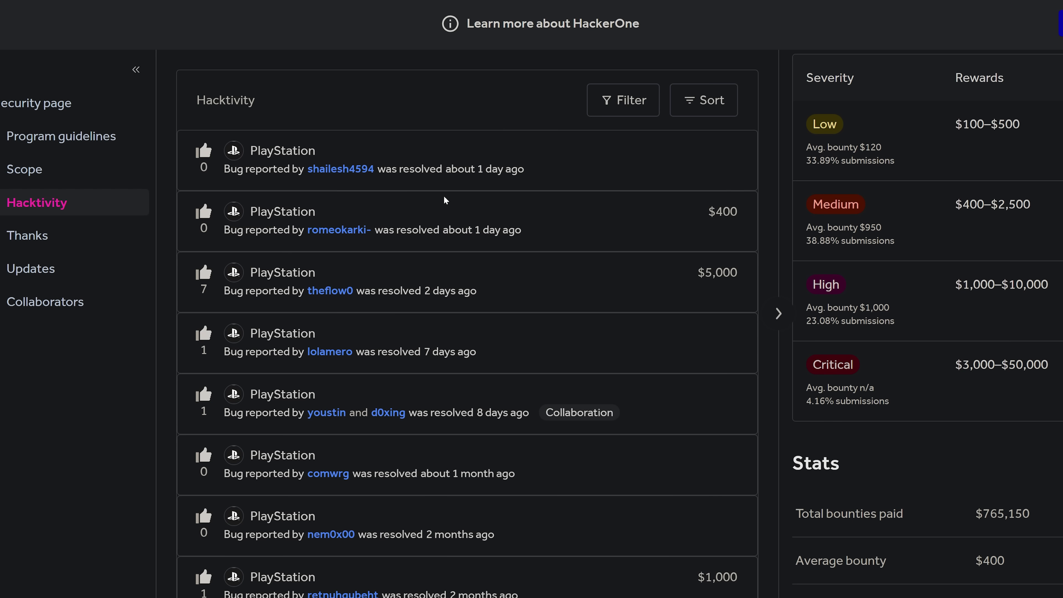
pyautogui.scroll(-1, 522, 331)
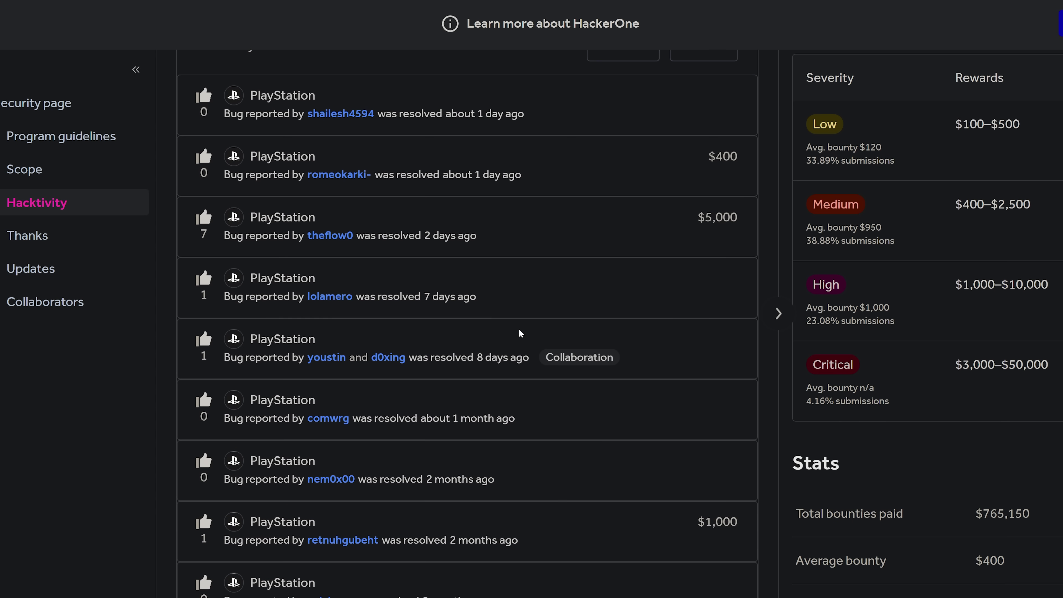
pyautogui.scroll(1, 538, 320)
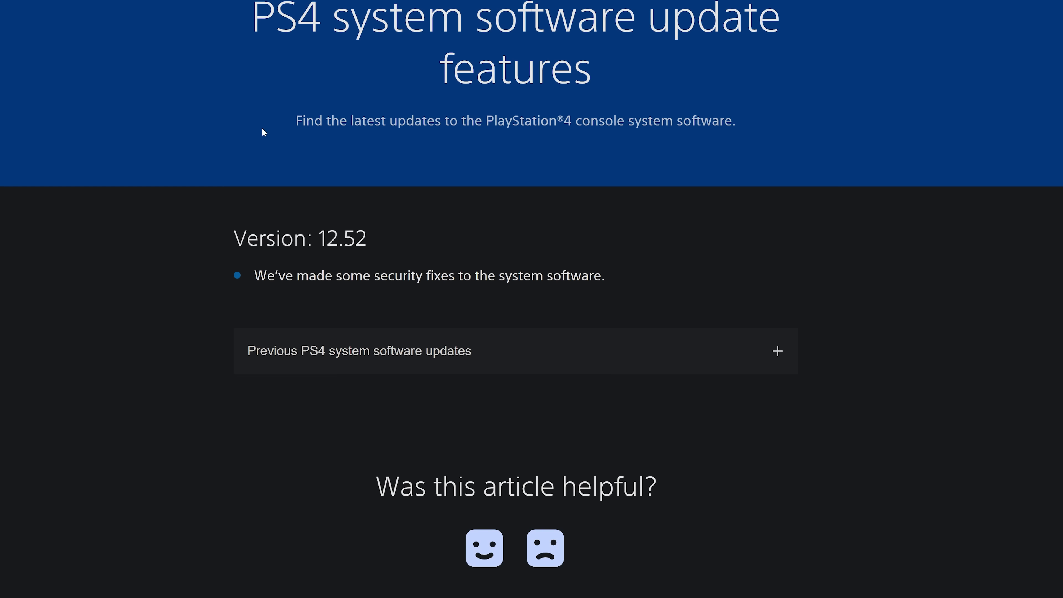
pyautogui.moveTo(319, 240); pyautogui.dragTo(402, 241)
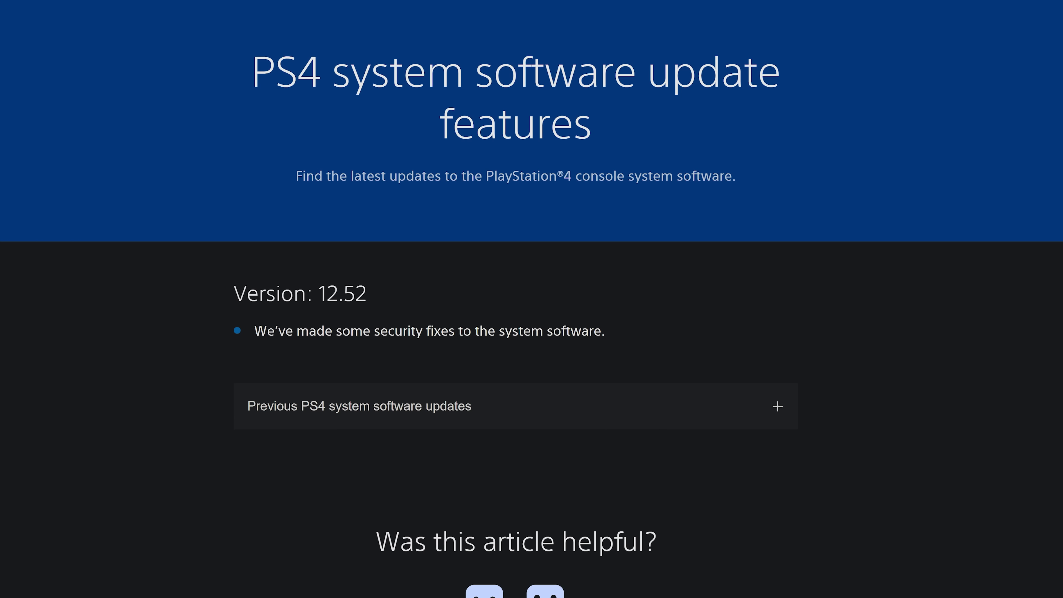
pyautogui.moveTo(319, 293); pyautogui.dragTo(377, 296)
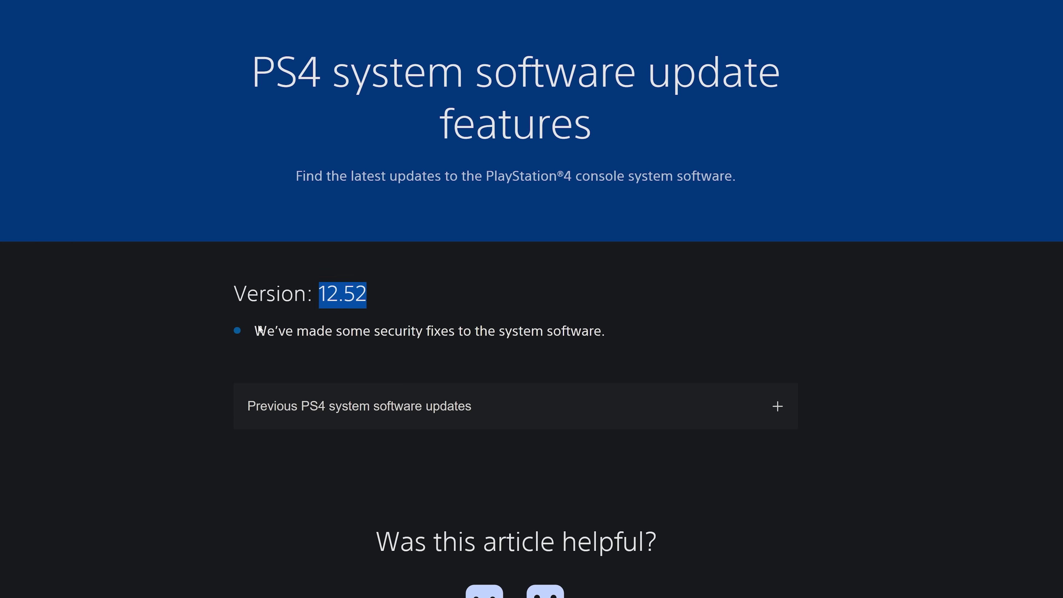
pyautogui.moveTo(259, 329); pyautogui.dragTo(648, 331)
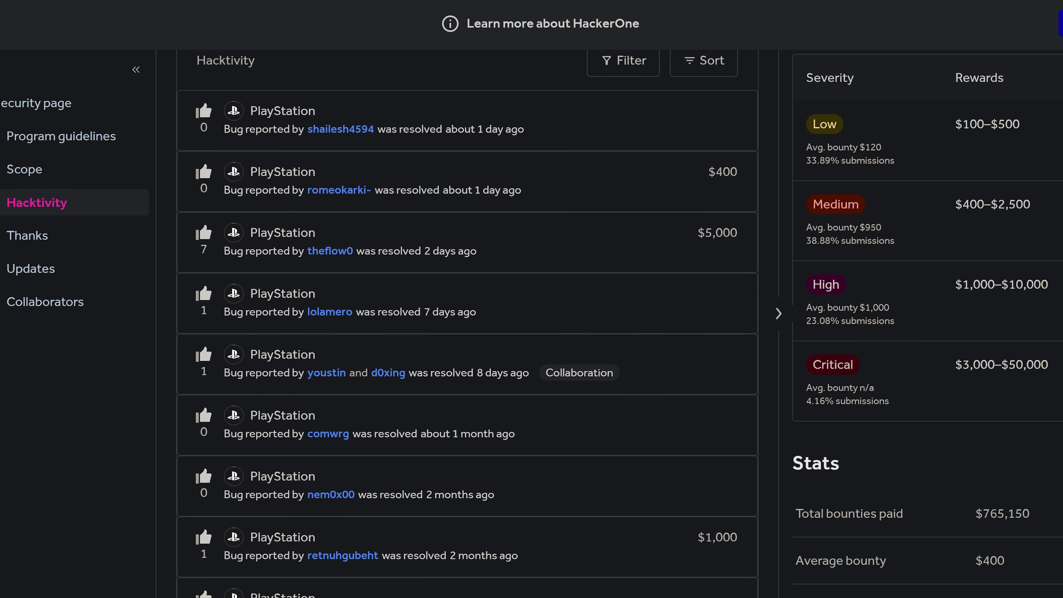
# Go back to the Hacktivity list and review the $5,000 report's full entry and resolution date again.
pyautogui.scroll(1, 445, 289)
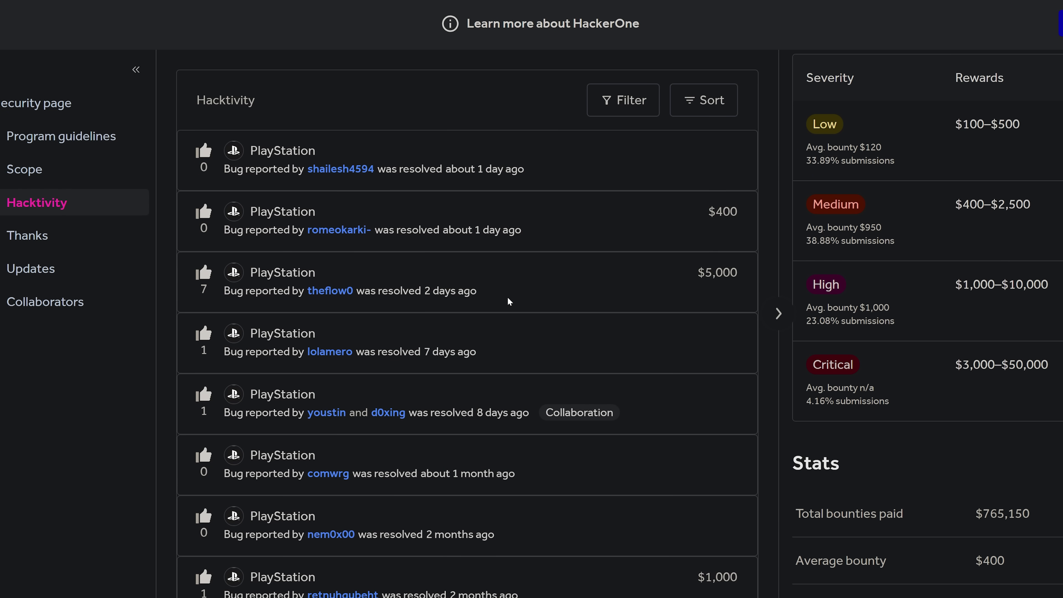
pyautogui.moveTo(509, 301); pyautogui.dragTo(377, 294)
pyautogui.click(550, 300)
pyautogui.moveTo(549, 300); pyautogui.dragTo(190, 270)
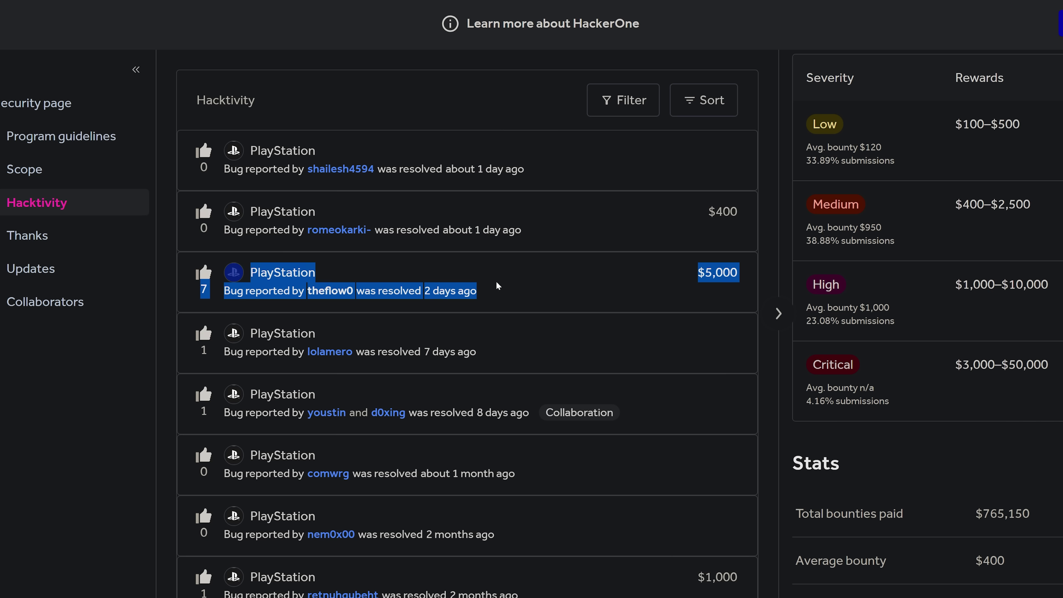
pyautogui.moveTo(498, 286); pyautogui.dragTo(228, 272)
pyautogui.click(531, 302)
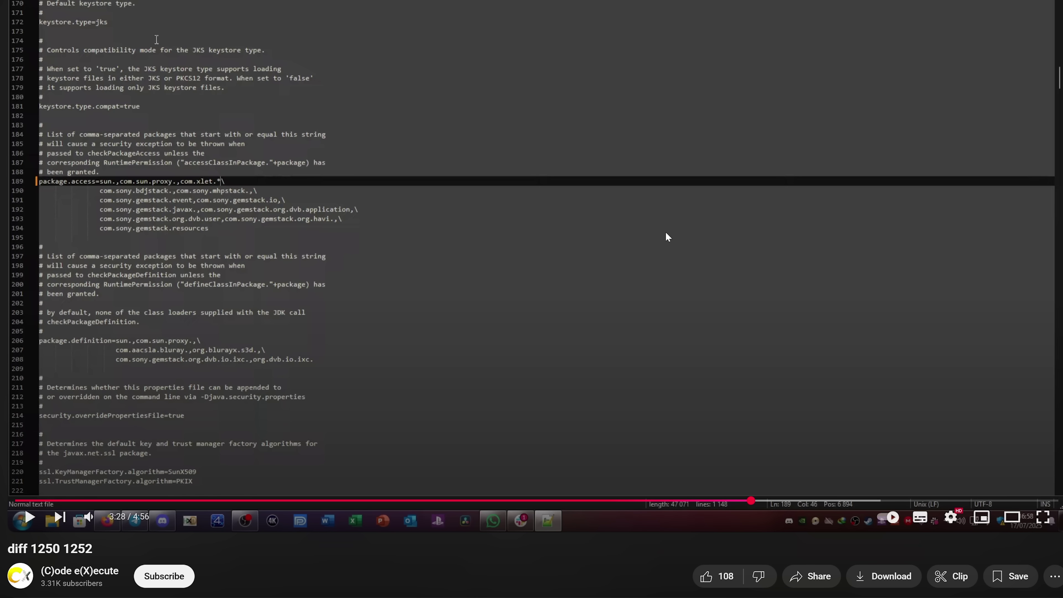
# View the package.access section of the file shown in the YouTube video "diff 1250 1252".
pyautogui.scroll(-1, 327, 317)
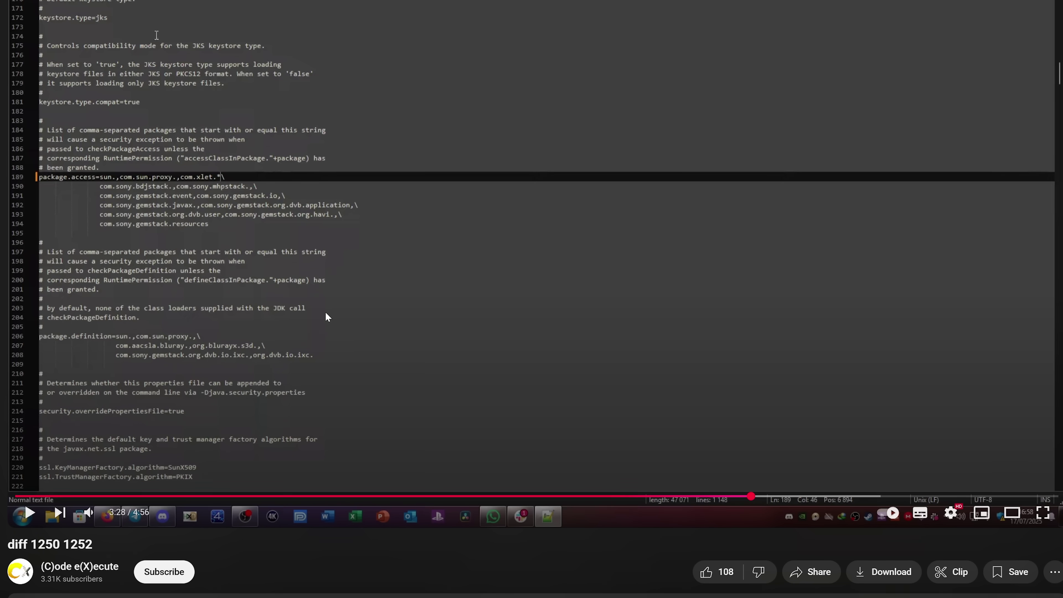
pyautogui.scroll(1, 328, 317)
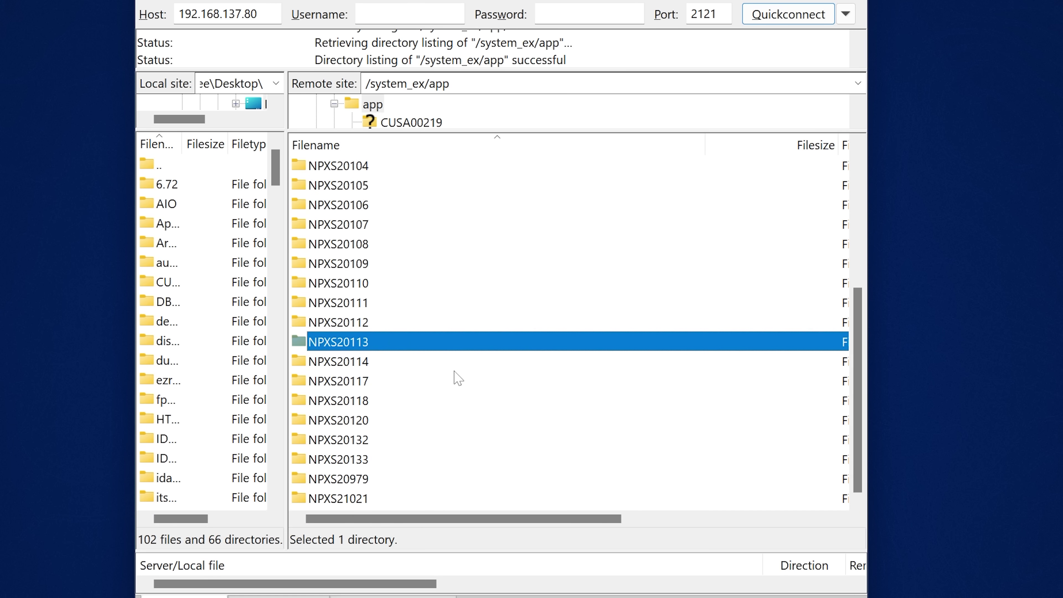
# In the FTP client, go up to the remote root and open the folder /system_ex/app/NPXS20113.
pyautogui.scroll(4, 456, 376)
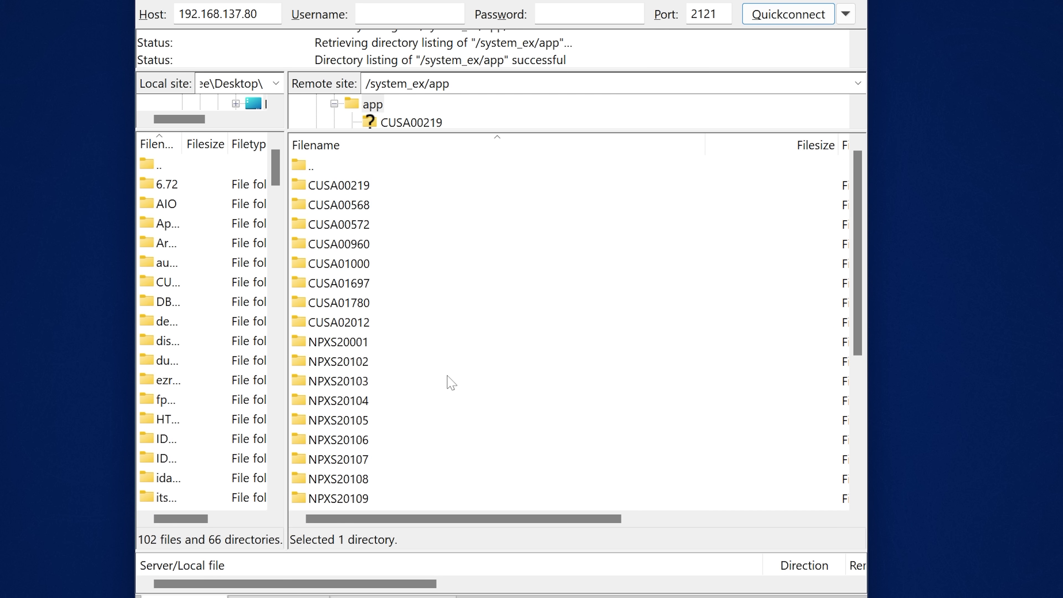
pyautogui.press('BackSpace')
pyautogui.press('BackSpace')
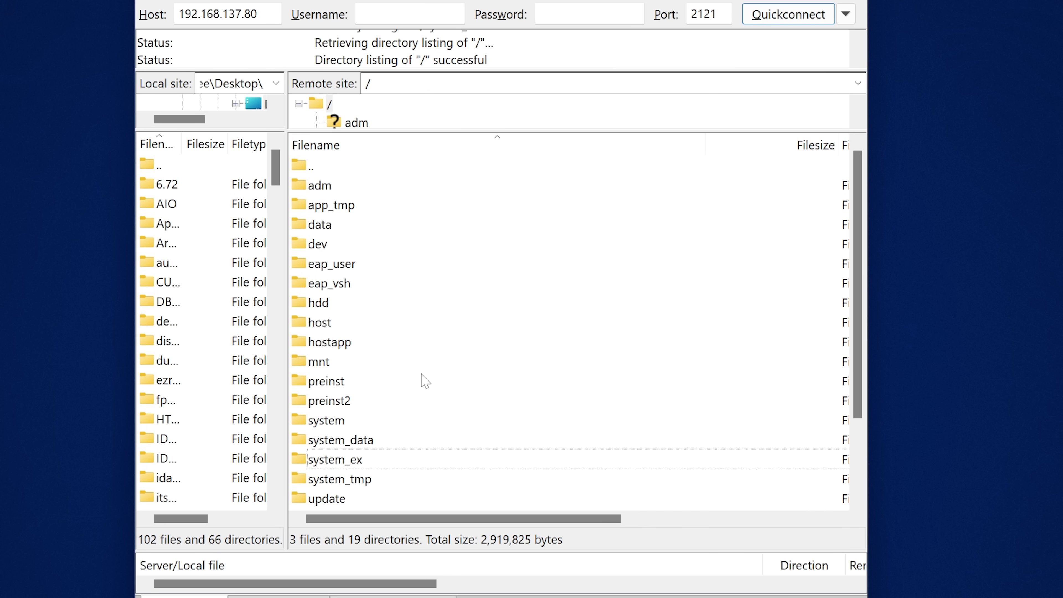
pyautogui.click(352, 461)
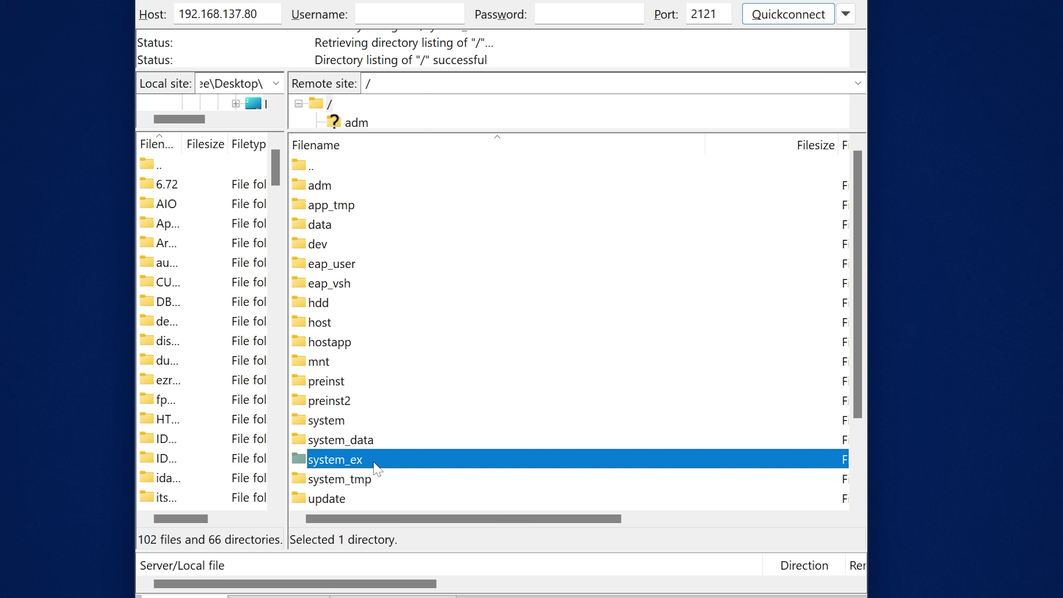
pyautogui.doubleClick(373, 461)
pyautogui.click(368, 186)
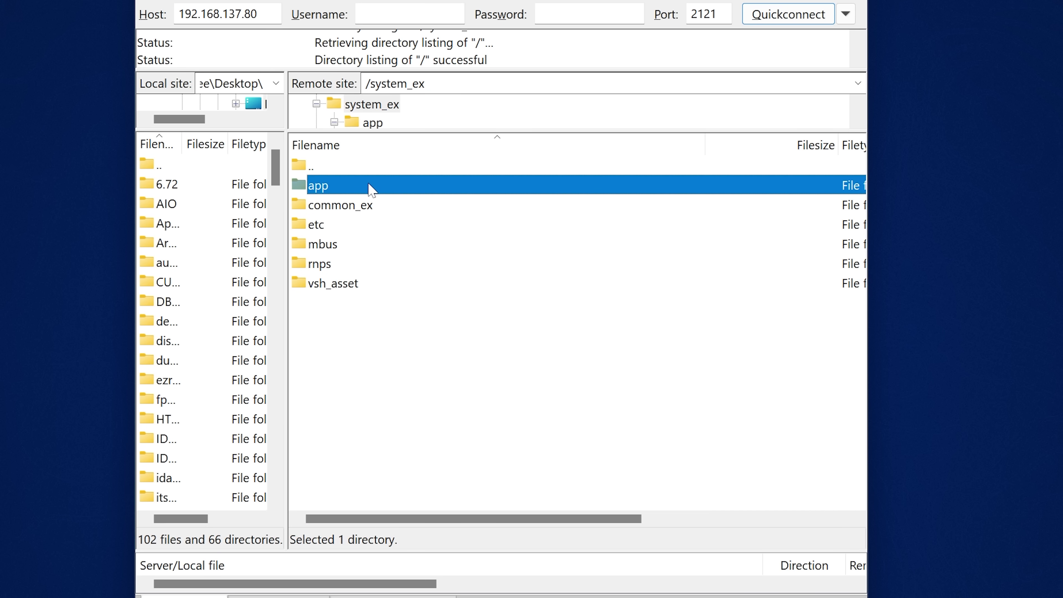
pyautogui.doubleClick(368, 186)
pyautogui.scroll(-4, 415, 275)
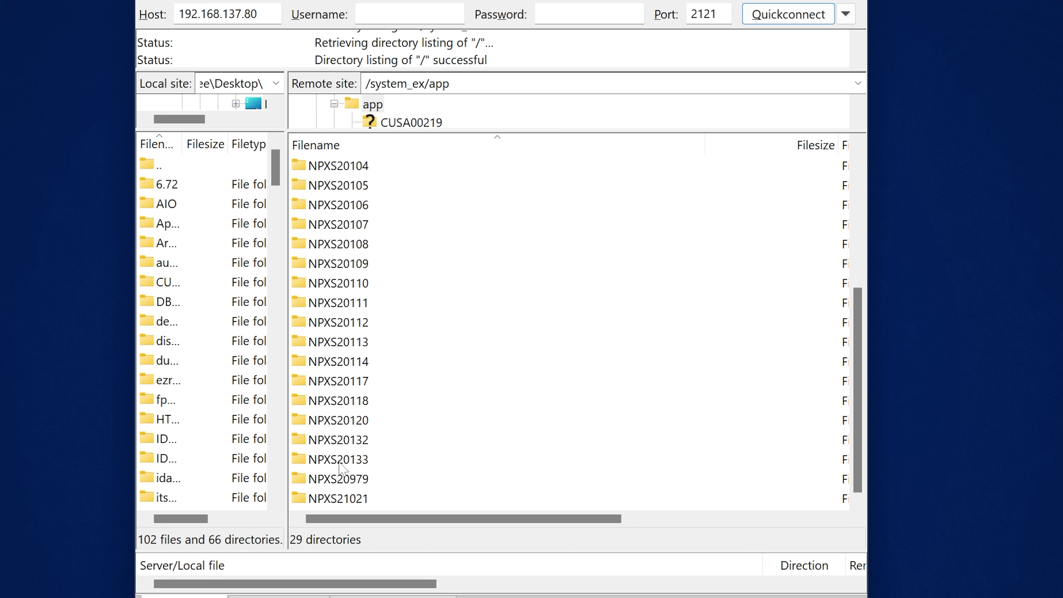
pyautogui.click(363, 343)
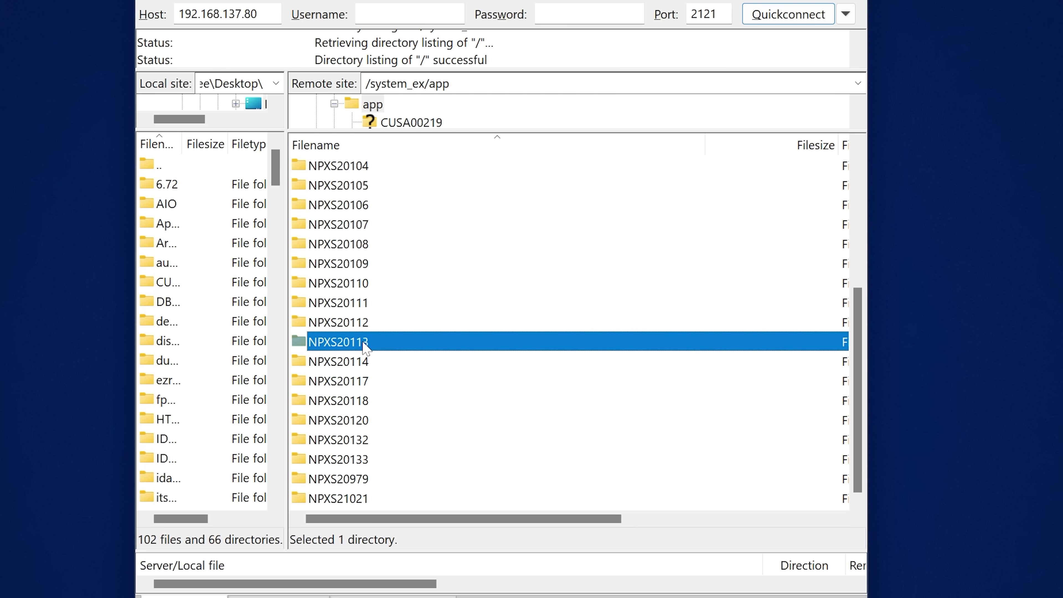
pyautogui.doubleClick(385, 342)
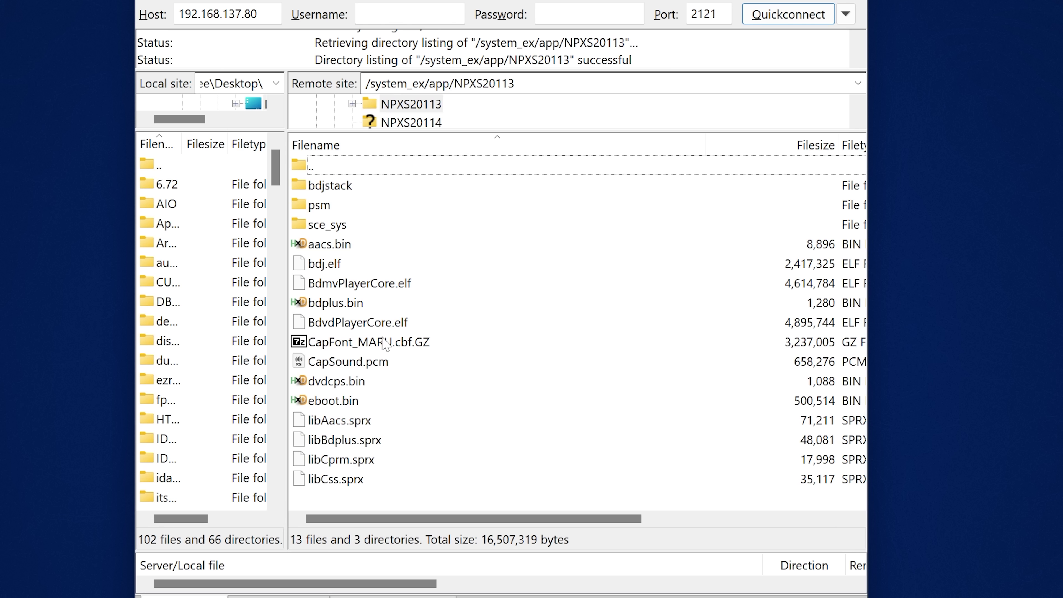
# Open the bdjstack/lib/security subfolder on the remote site and select the java.security file.
pyautogui.doubleClick(361, 189)
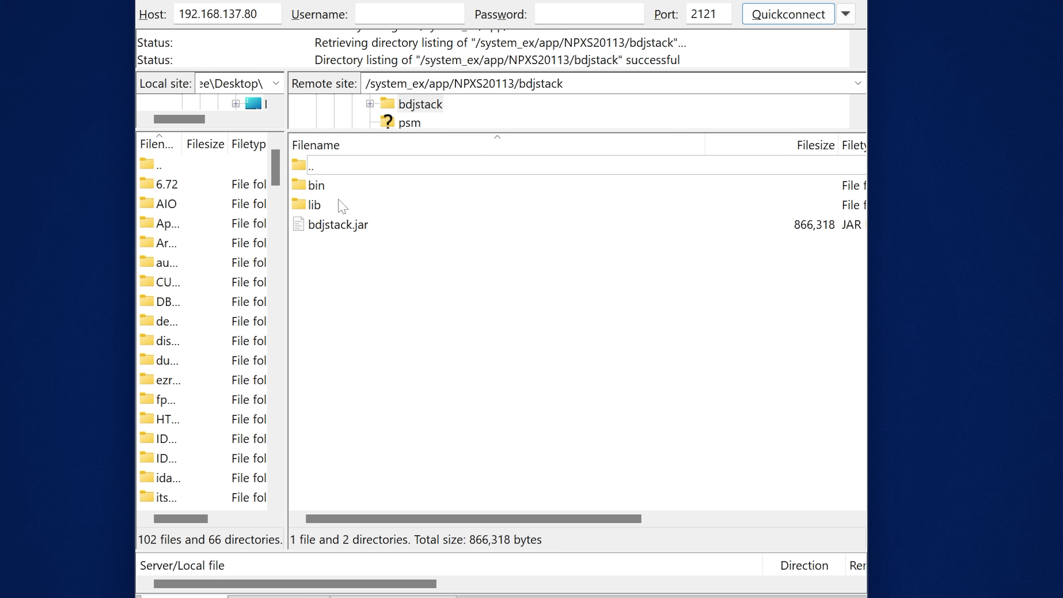
pyautogui.doubleClick(324, 207)
pyautogui.click(344, 226)
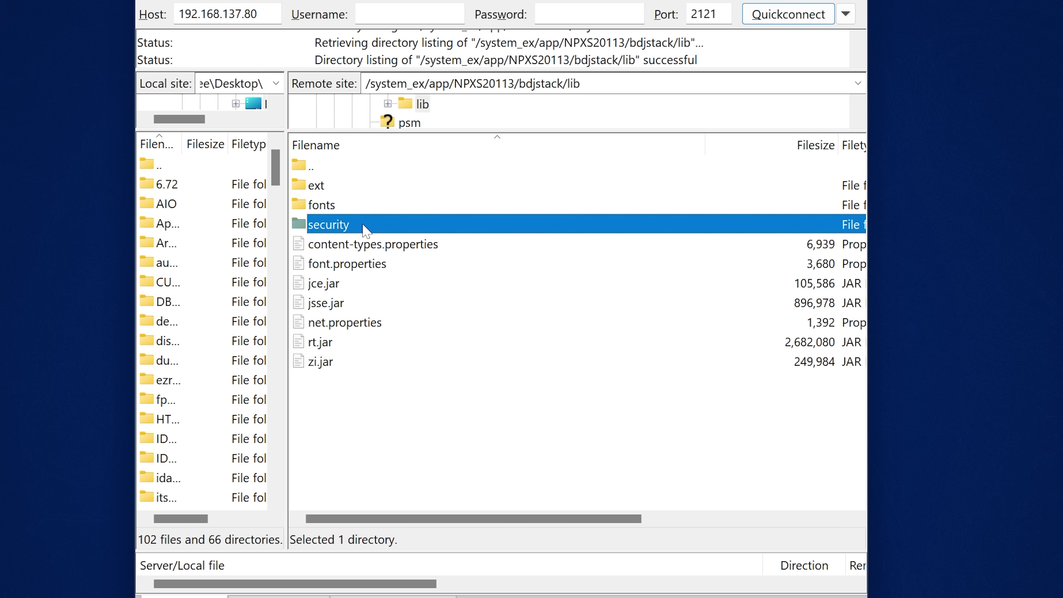
pyautogui.doubleClick(359, 229)
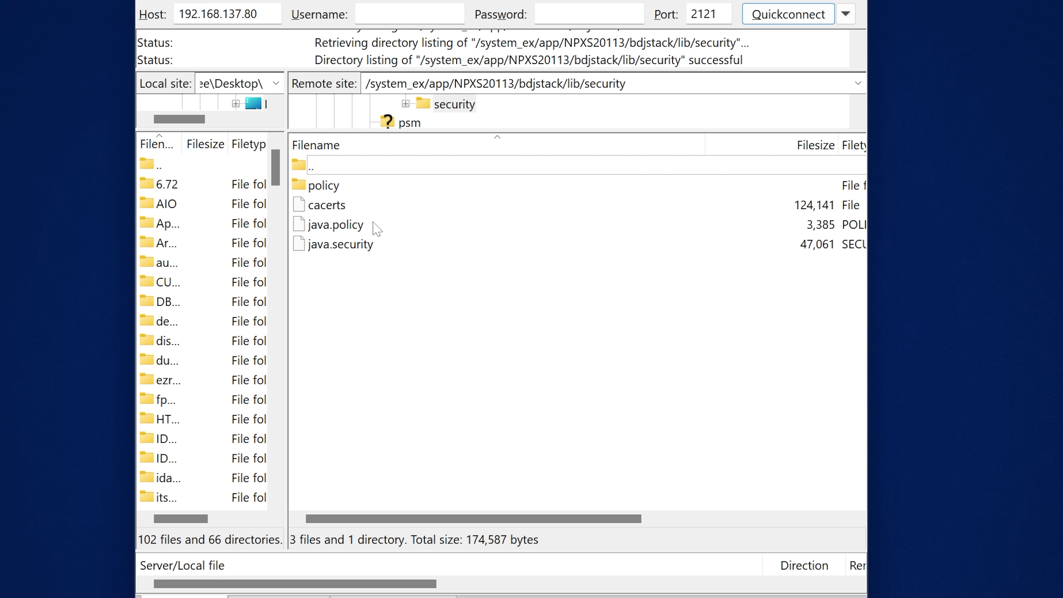
pyautogui.click(344, 247)
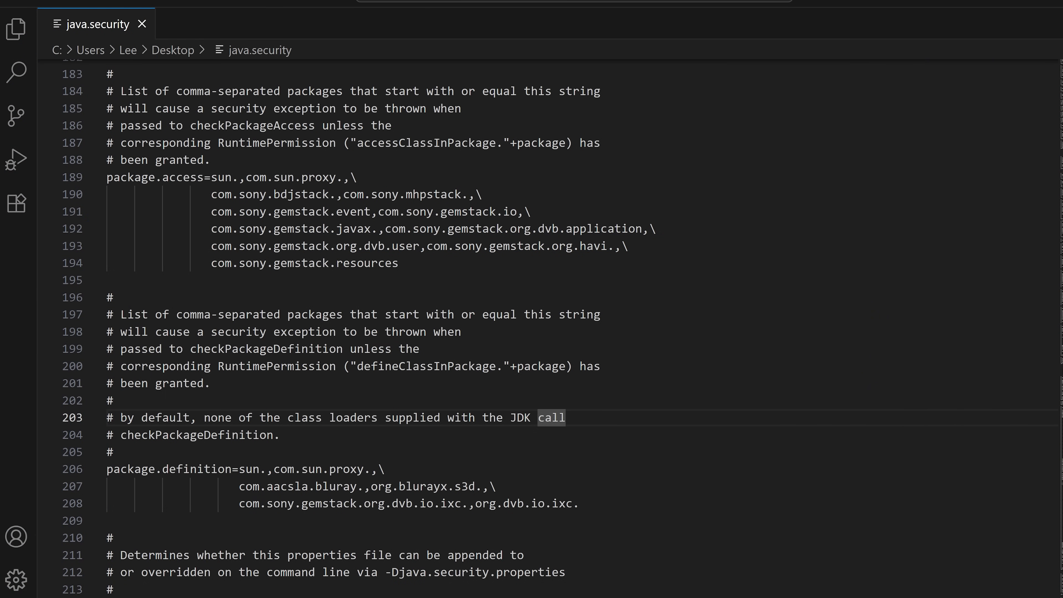
# In the code editor, examine the package.access and package.definition lines of the java.security file.
pyautogui.scroll(1, 550, 328)
pyautogui.scroll(-1, 551, 329)
pyautogui.click(107, 177)
pyautogui.moveTo(107, 178); pyautogui.dragTo(360, 179)
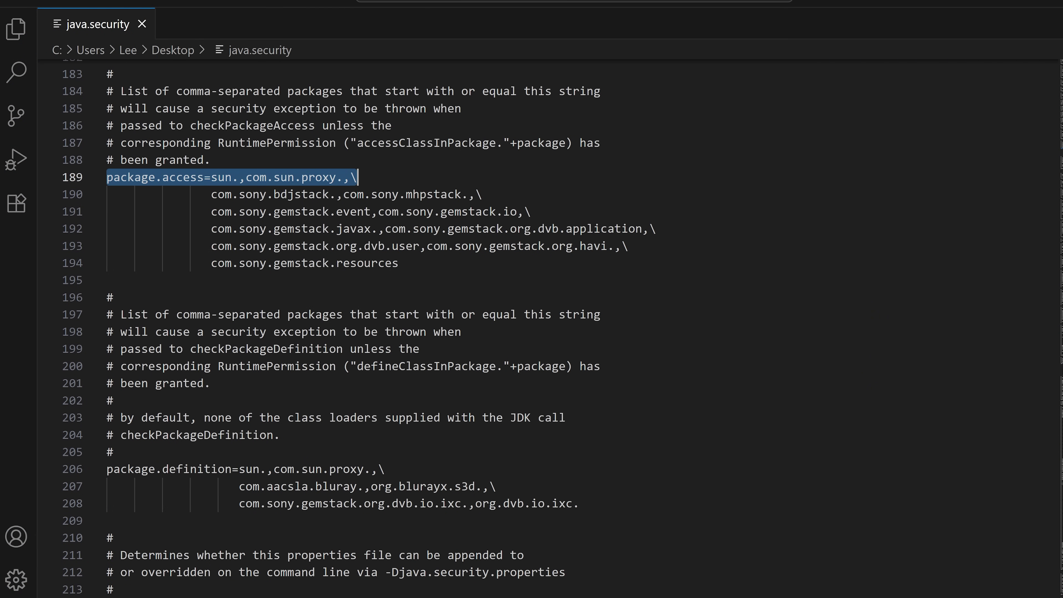
pyautogui.scroll(-1, 360, 179)
pyautogui.moveTo(107, 443); pyautogui.dragTo(388, 444)
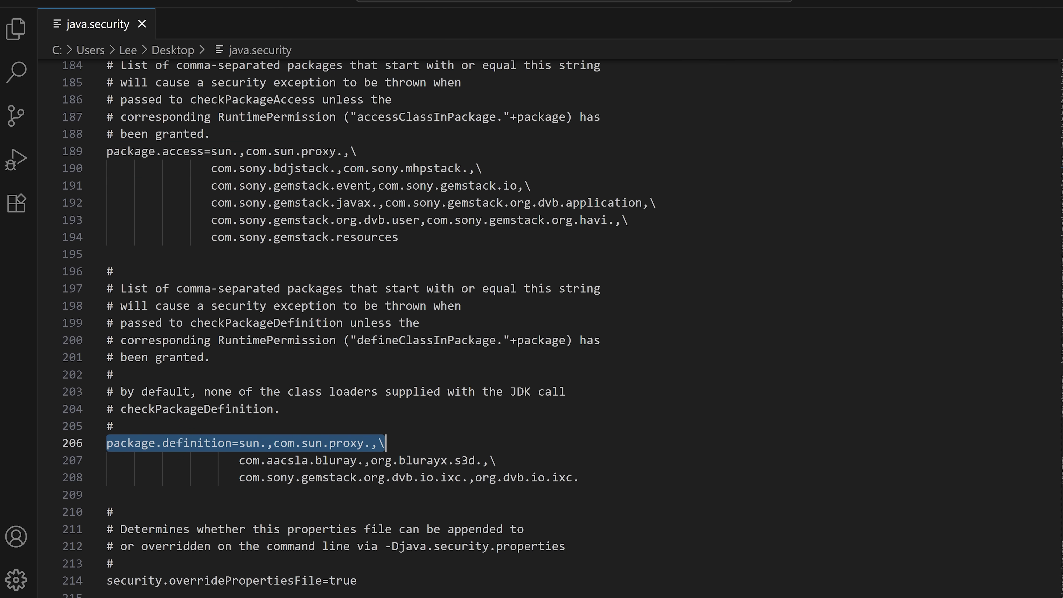
# Add "com.xlet.*," to the package.access entry on line 189, directly before the trailing backslash.
pyautogui.scroll(1, 544, 329)
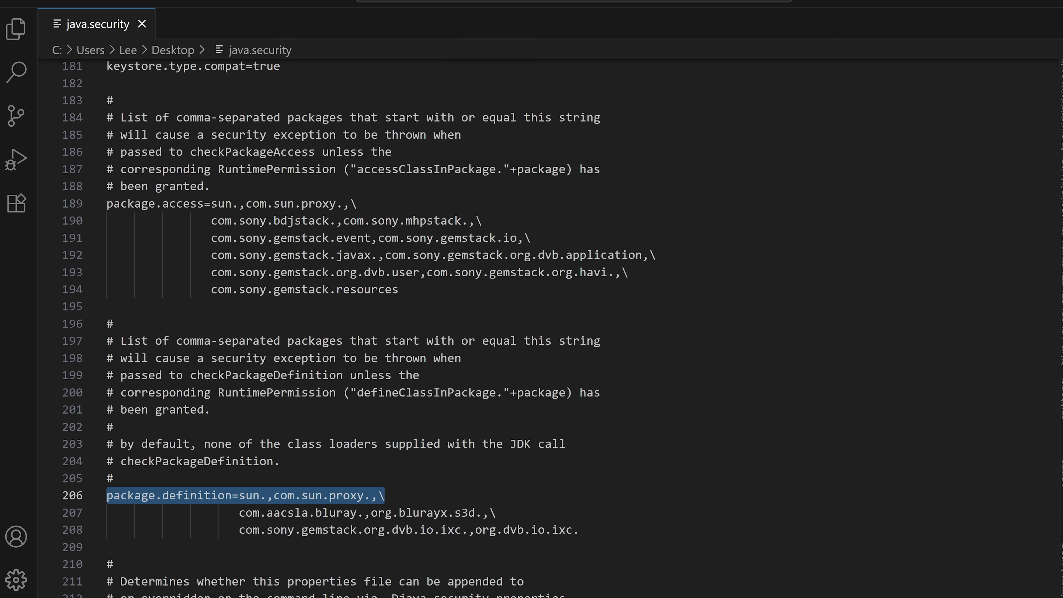
pyautogui.moveTo(107, 204); pyautogui.dragTo(358, 204)
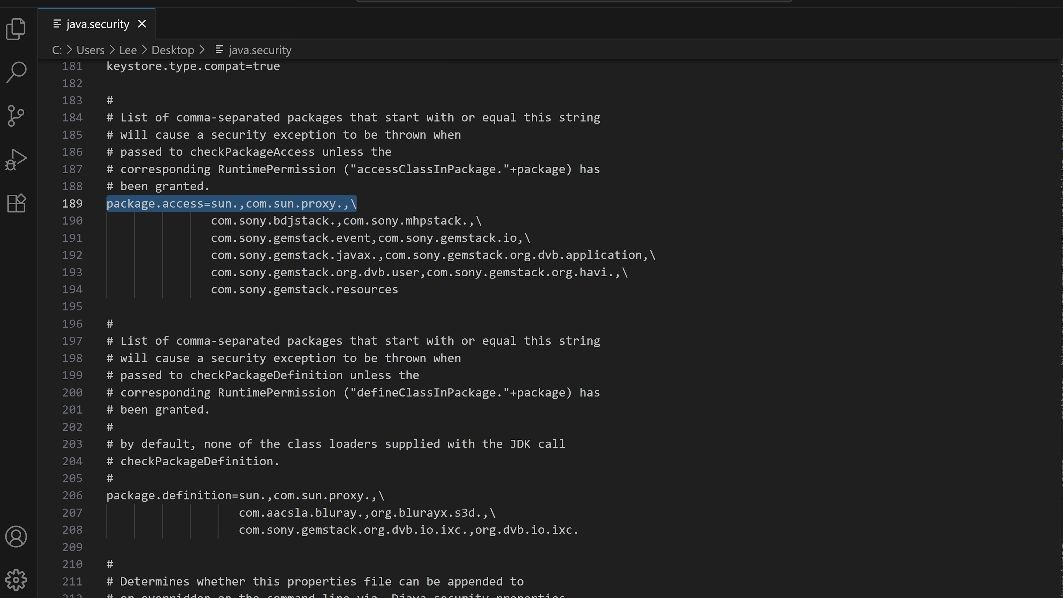
pyautogui.click(350, 203)
pyautogui.write('com.xlet.*,')
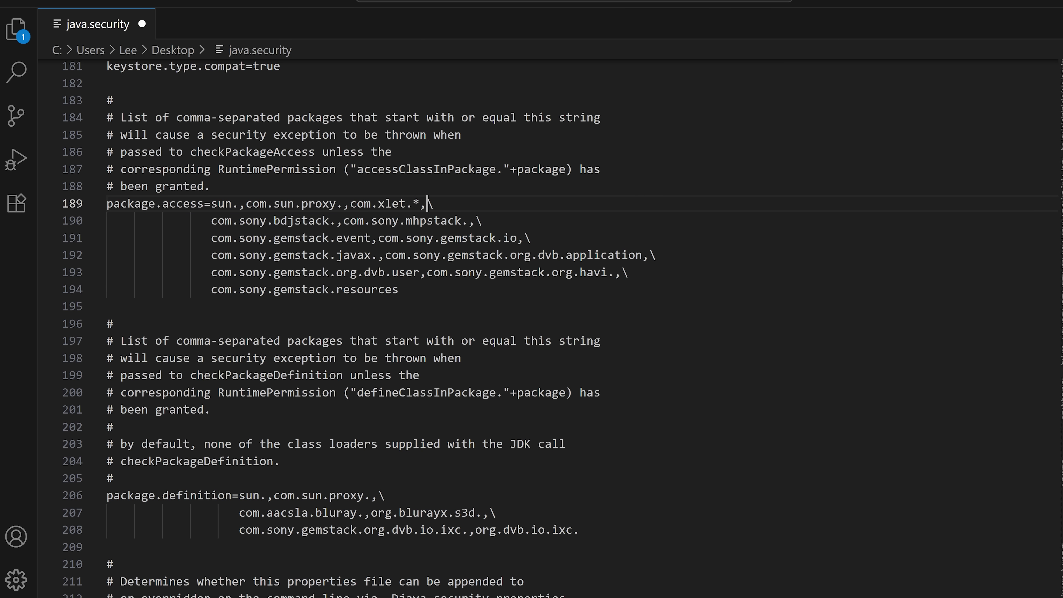
# Insert "com.xlet.*," after com.sun.proxy. in the package.definition entry on line 206, and highlight the package.access line.
pyautogui.moveTo(343, 203); pyautogui.dragTo(435, 203)
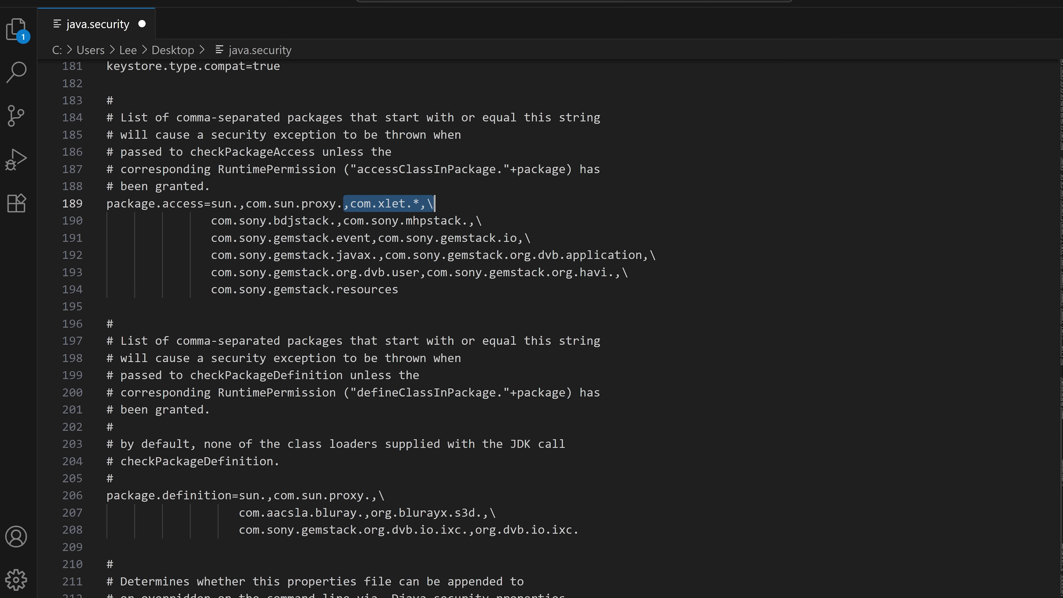
pyautogui.click(379, 203)
pyautogui.scroll(-3, 379, 203)
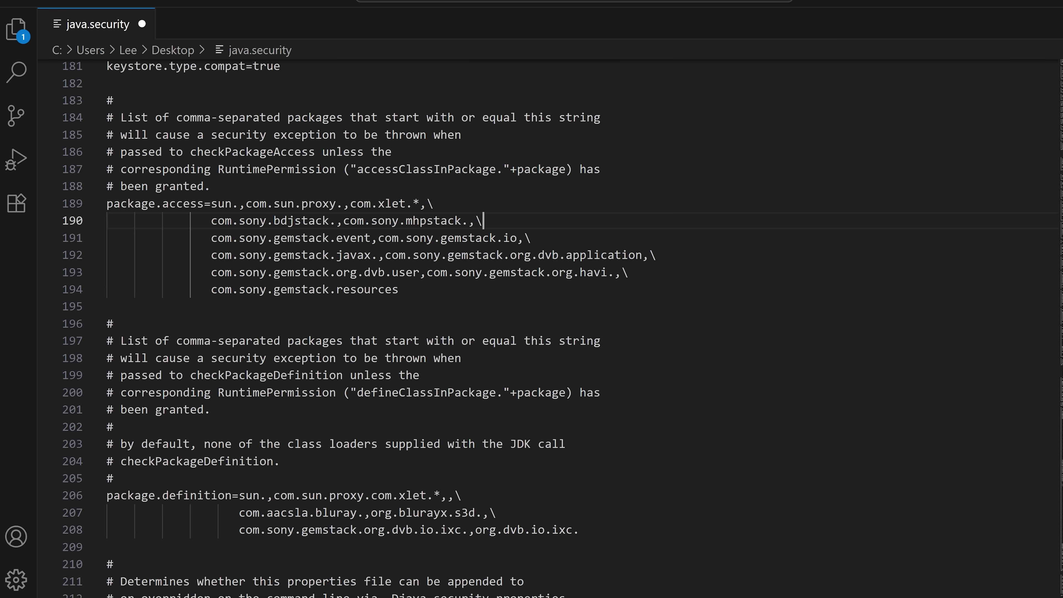
pyautogui.moveTo(107, 204); pyautogui.dragTo(435, 203)
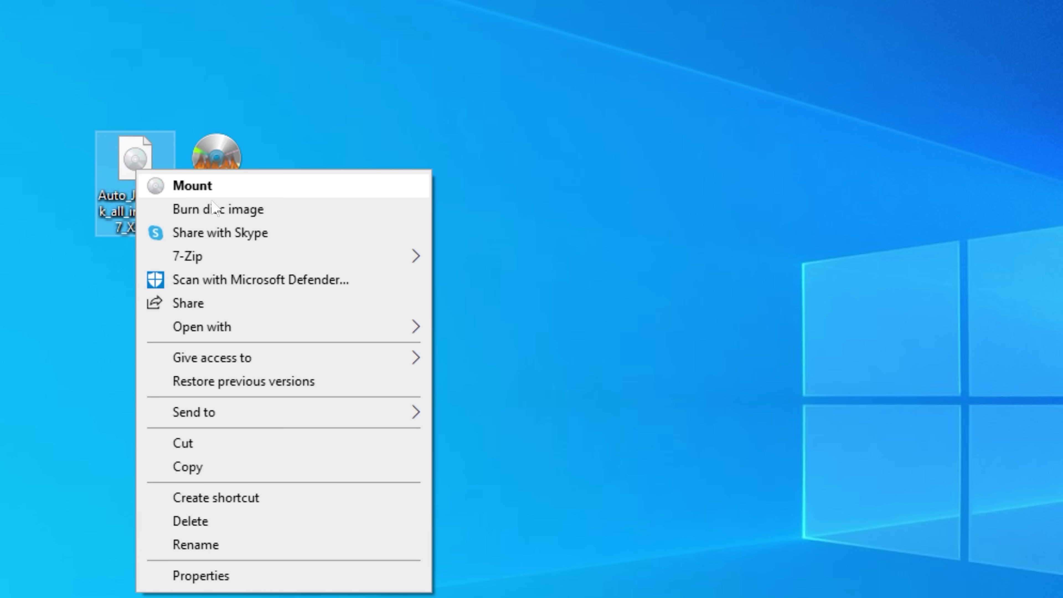
# Set up Auto_Jailbreak_all_in_one_7_XXv8.iso for burning with Windows Disc Image Burner to BD-RE Drive (D:), with disc verification enabled.
pyautogui.click(286, 219)
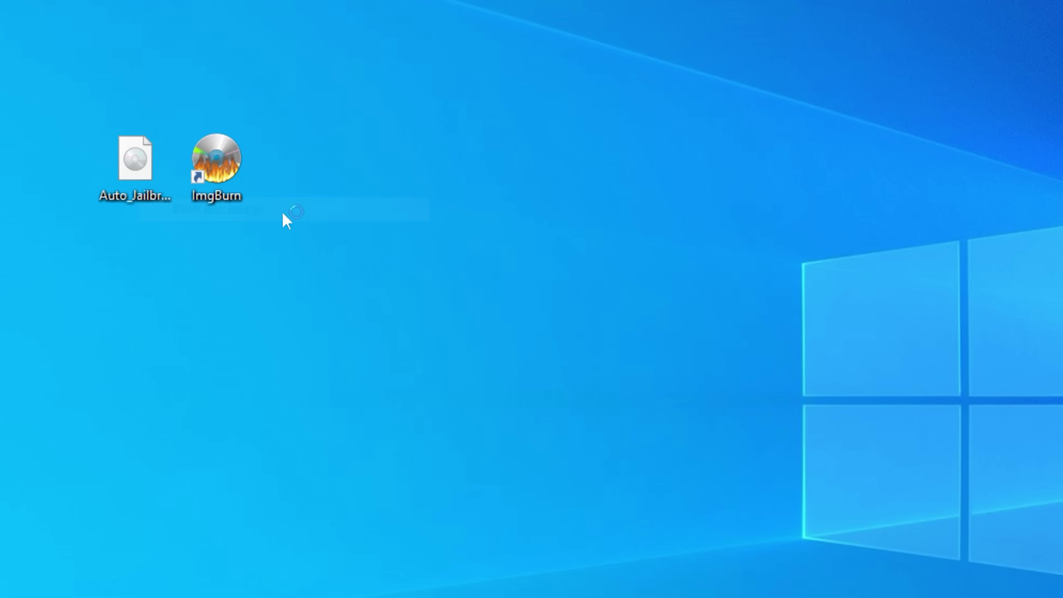
pyautogui.click(623, 394)
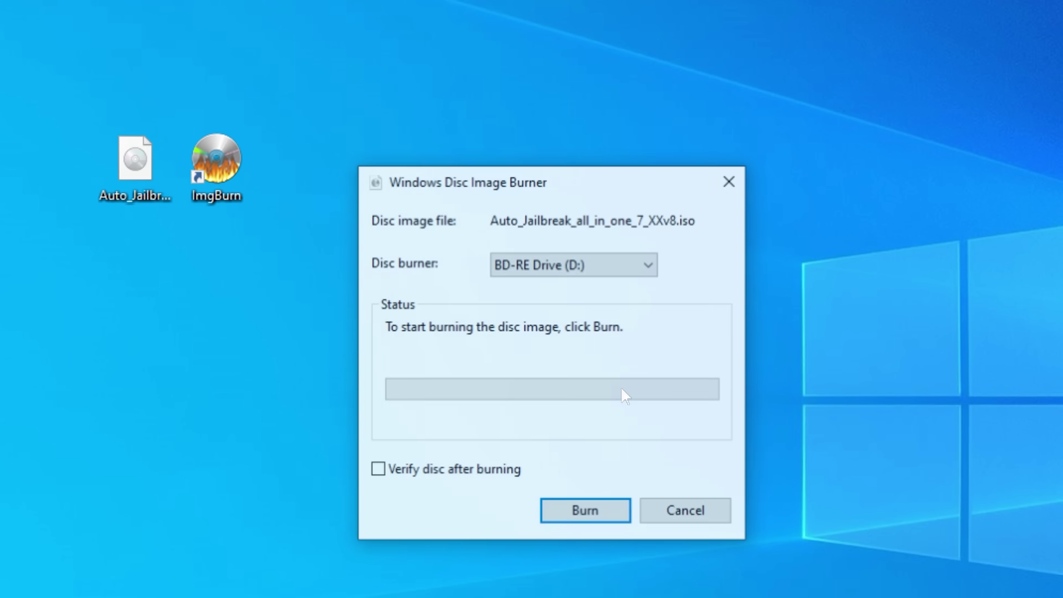
pyautogui.moveTo(582, 194); pyautogui.dragTo(577, 144)
pyautogui.click(537, 216)
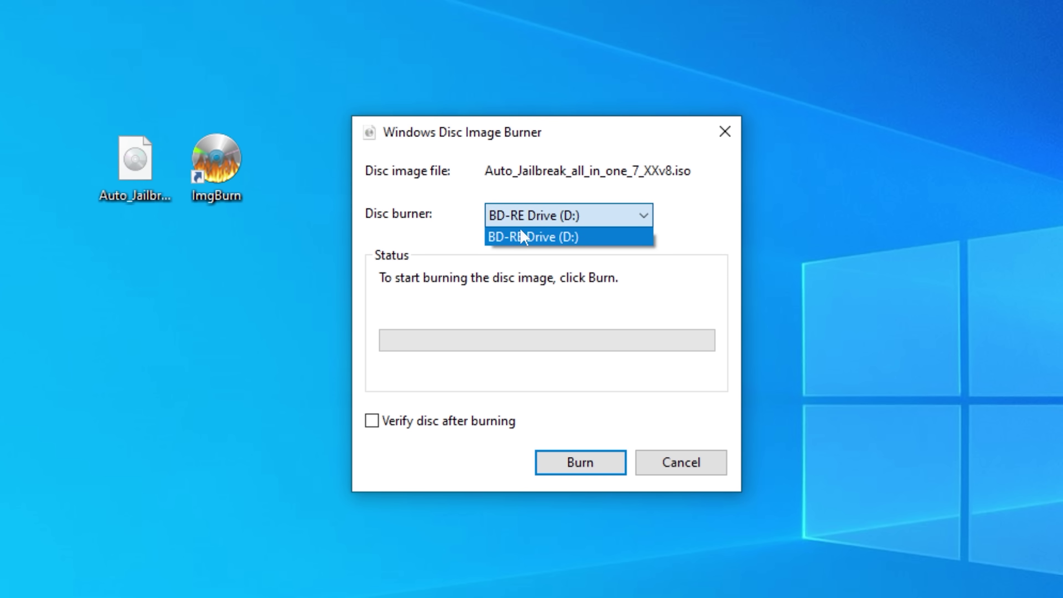
pyautogui.click(515, 239)
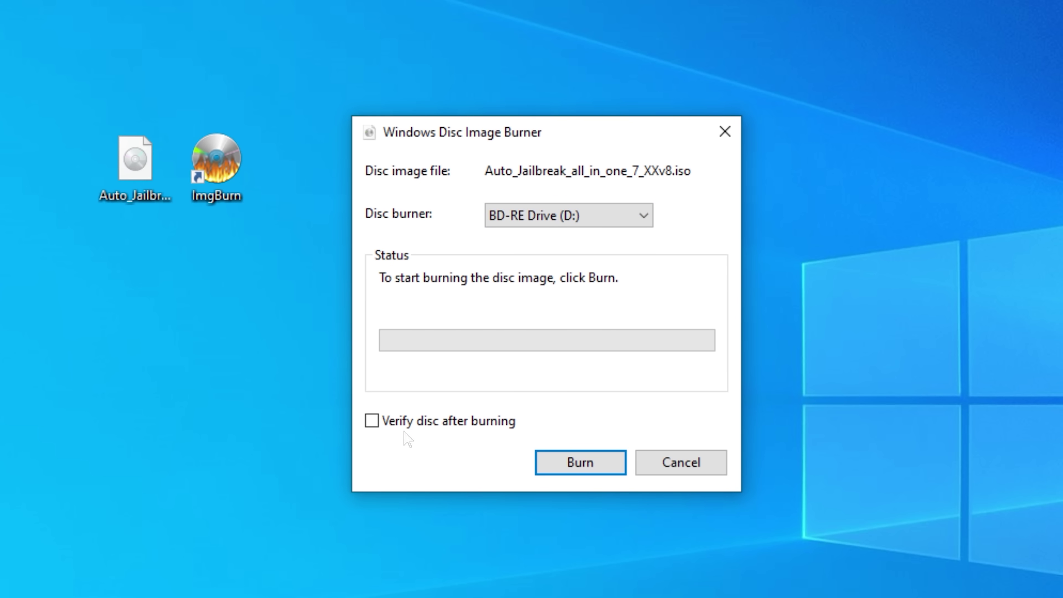
pyautogui.click(405, 423)
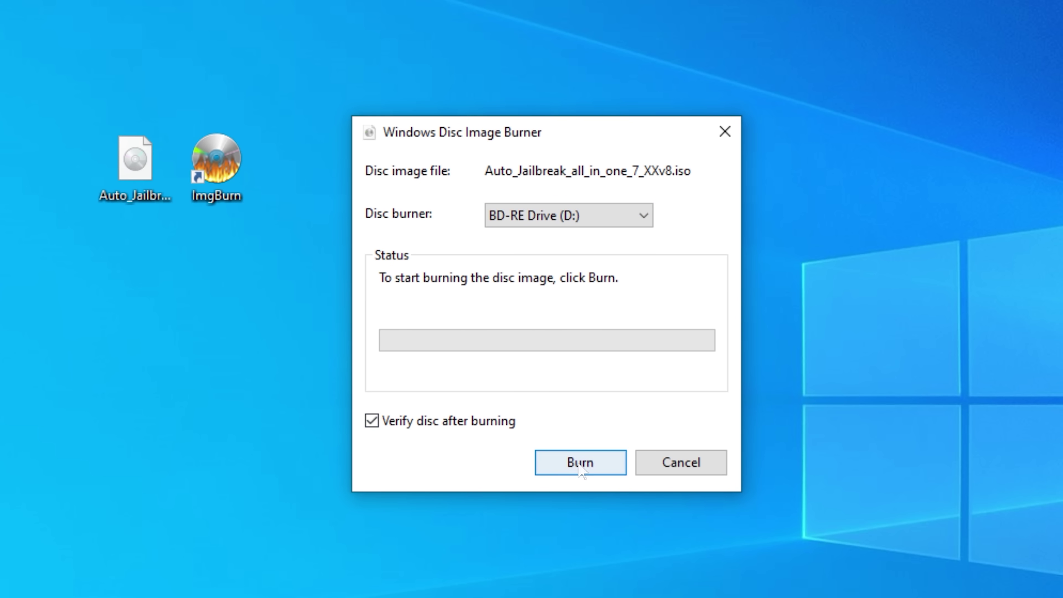
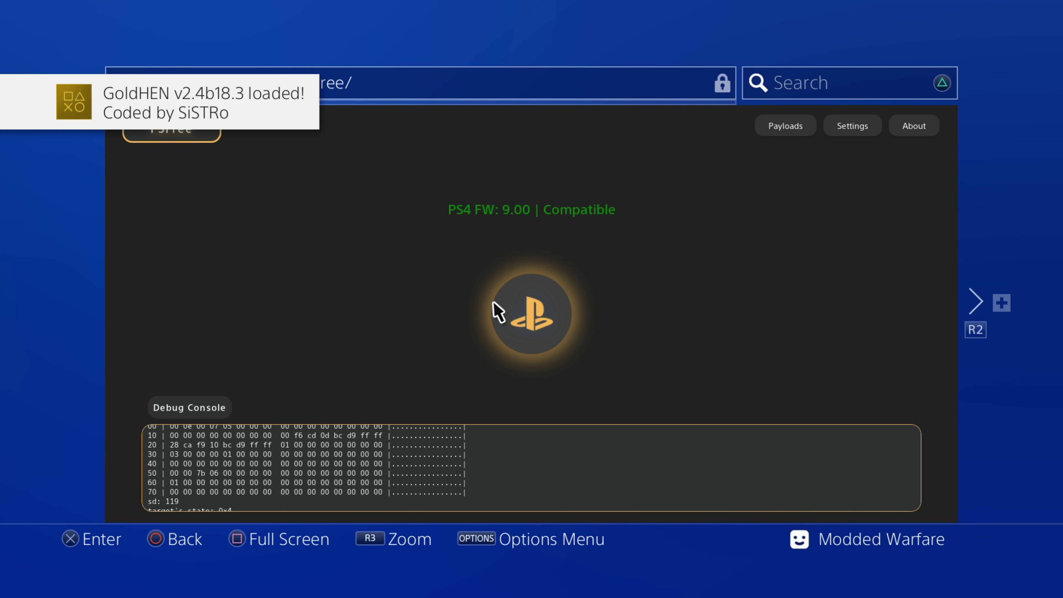
# Return to the PS4 home screen, browse the function area, and start Grand Theft Auto: Vice City – The Definitive Edition.
pyautogui.press('Home')
pyautogui.press('Right')
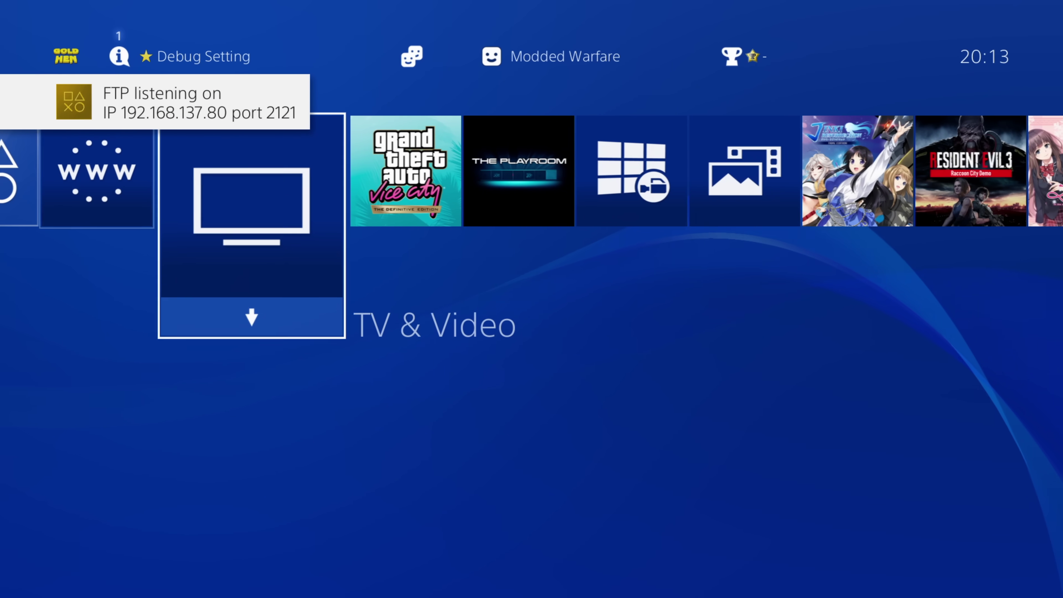
pyautogui.press('Left')
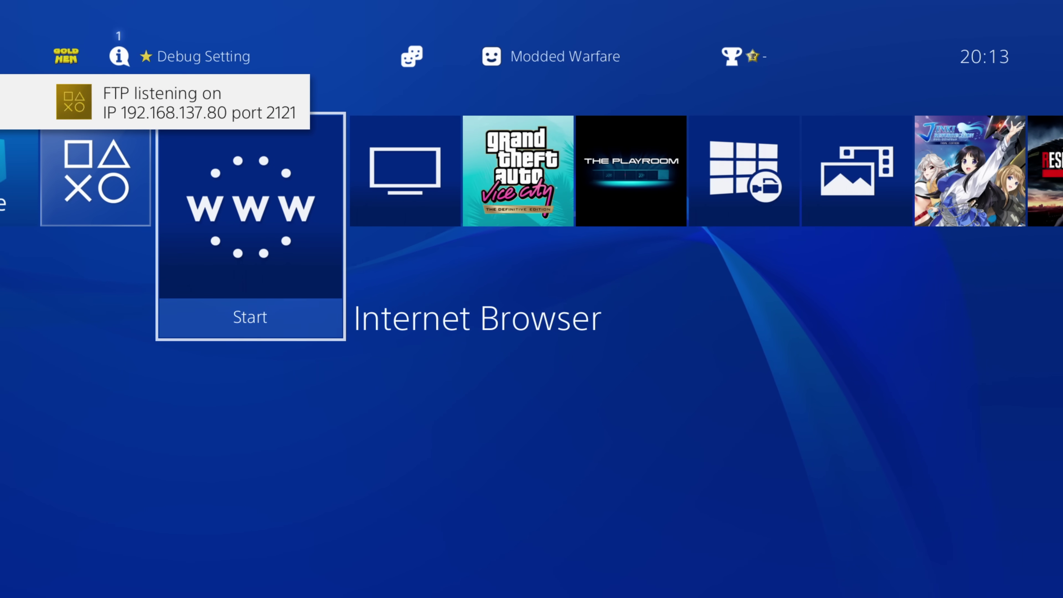
pyautogui.press('Up')
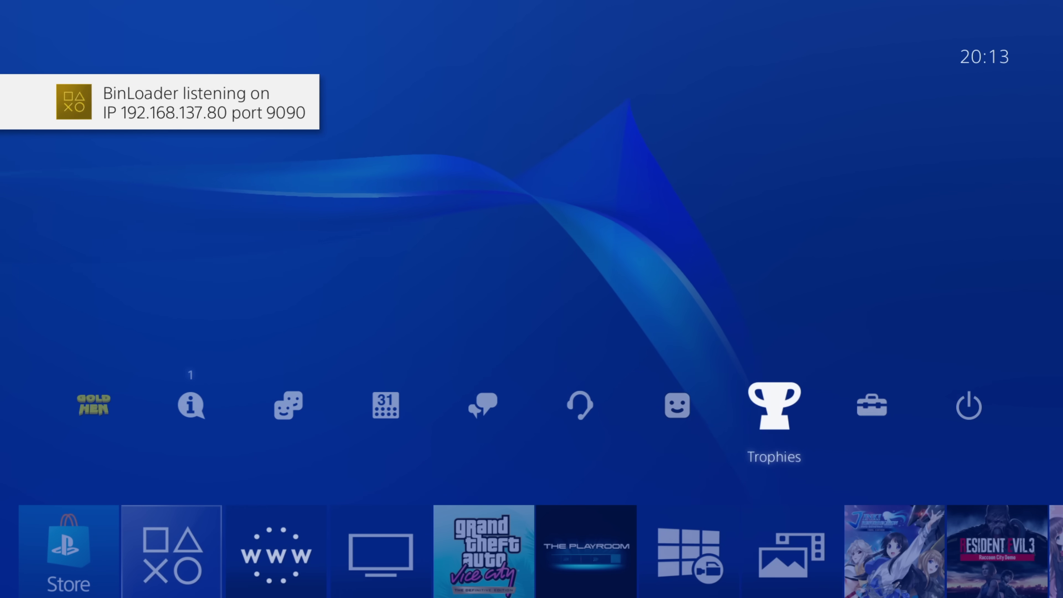
pyautogui.press('Left')
pyautogui.press('Left')
pyautogui.press('Left')
pyautogui.press('Left')
pyautogui.press('Left')
pyautogui.press('Left')
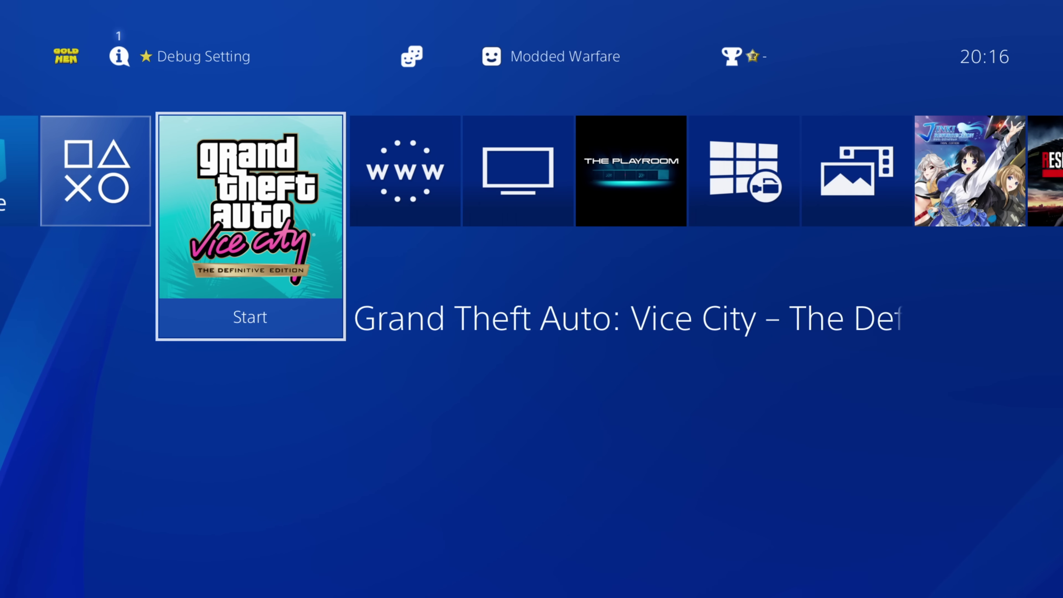
pyautogui.press('Return')
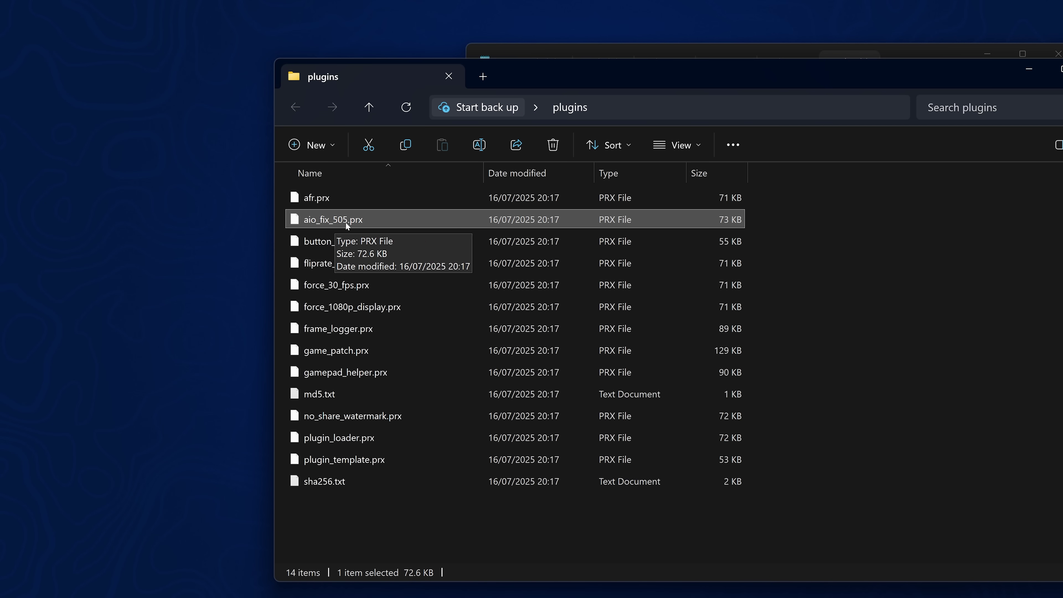
# On the PC, copy the file name aio_fix_505.prx from the plugins folder and put the folder window away.
pyautogui.rightClick(370, 221)
pyautogui.click(402, 528)
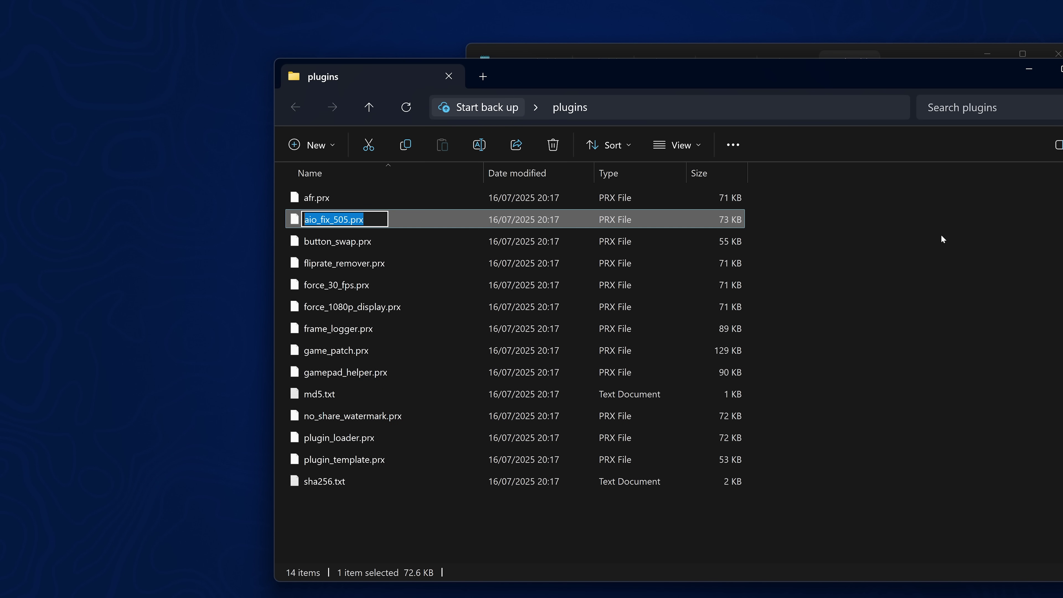
pyautogui.click(1018, 237)
pyautogui.click(1062, 69)
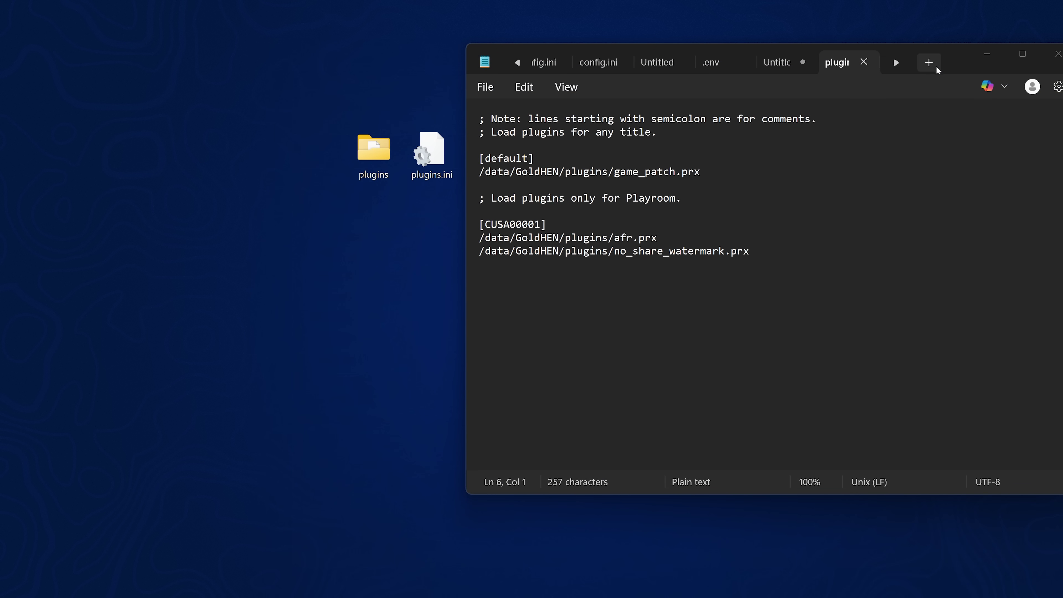
# Add the line /data/GoldHEN/plugins/aio_fix_505.prx below game_patch.prx in the [default] section of plugins.ini.
pyautogui.moveTo(959, 62); pyautogui.dragTo(929, 64)
pyautogui.press('Return')
pyautogui.write('/data/GoldHEN/plugins/aio_fix_505.prx')
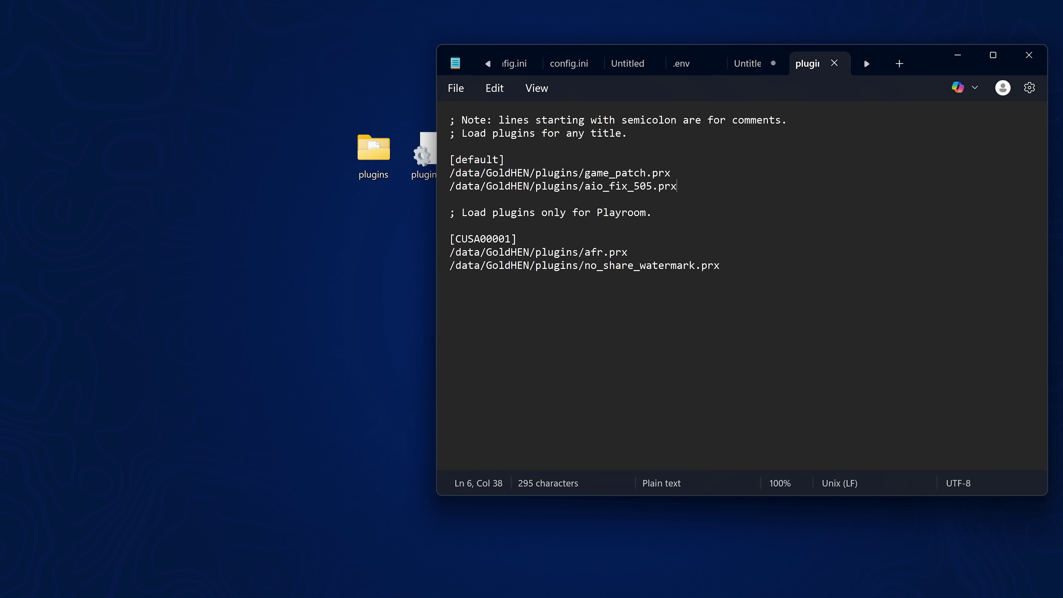
pyautogui.click(959, 56)
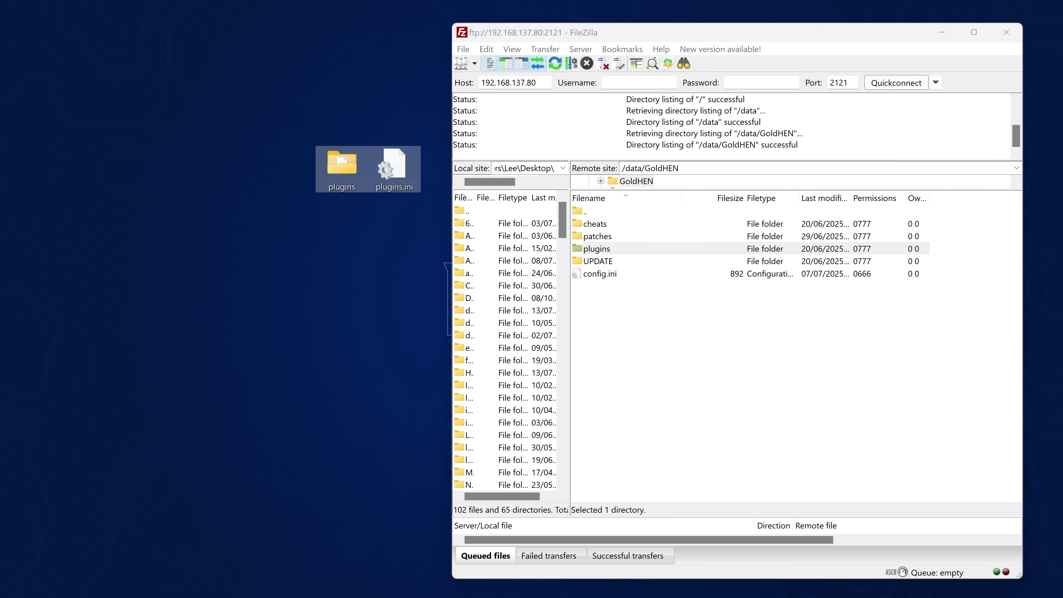
# Upload the desktop plugins folder and plugins.ini to /data/GoldHEN on the console using FileZilla.
pyautogui.moveTo(393, 171); pyautogui.dragTo(711, 363)
pyautogui.moveTo(737, 33); pyautogui.dragTo(559, 33)
pyautogui.moveTo(537, 519); pyautogui.dragTo(469, 372)
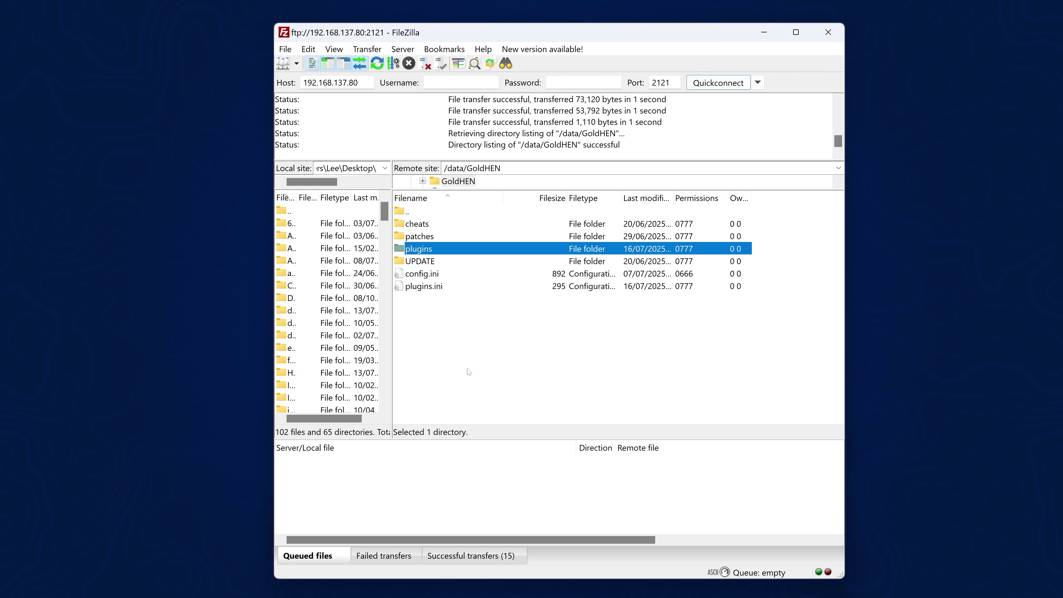
# Inspect the uploaded files in the remote plugins folder, go back to /data/GoldHEN and select plugins.ini.
pyautogui.doubleClick(428, 250)
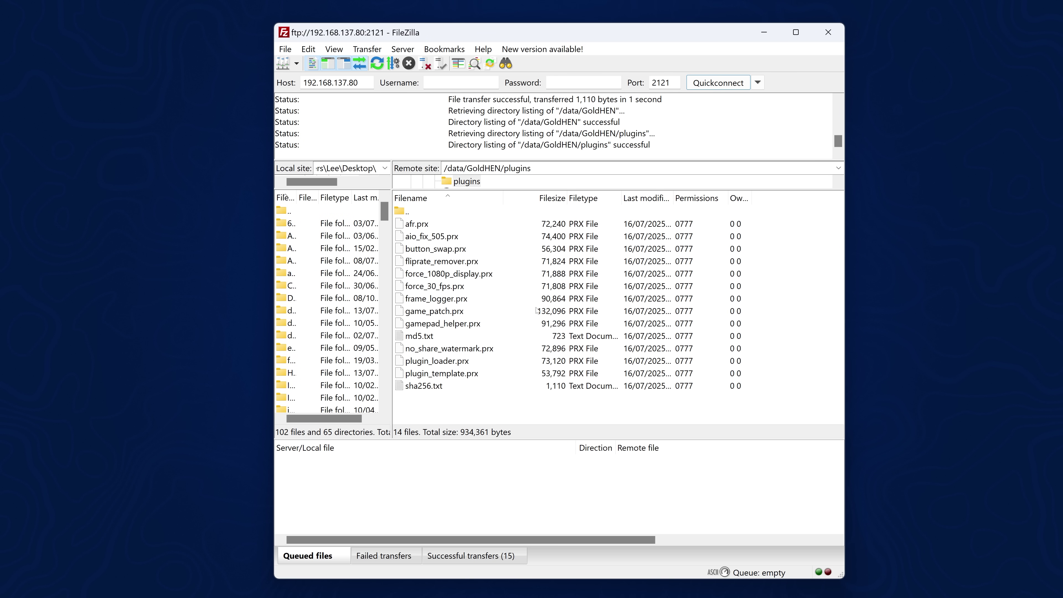
pyautogui.doubleClick(404, 211)
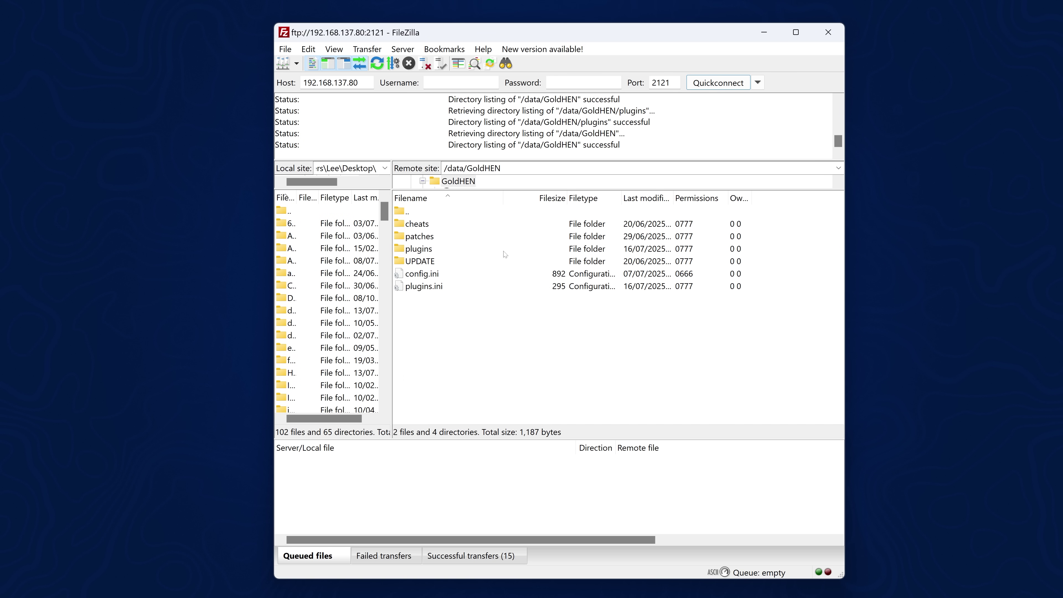
pyautogui.click(420, 287)
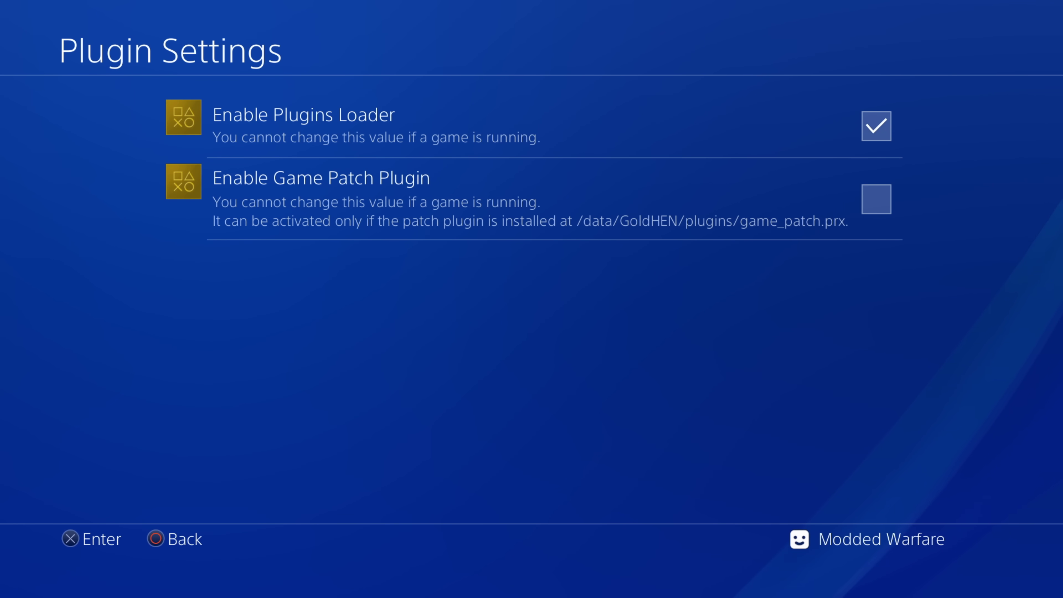
# Review the PS4 Plugin Settings options, return to the home screen and highlight Grand Theft Auto: Vice City.
pyautogui.press('Down')
pyautogui.press('Home')
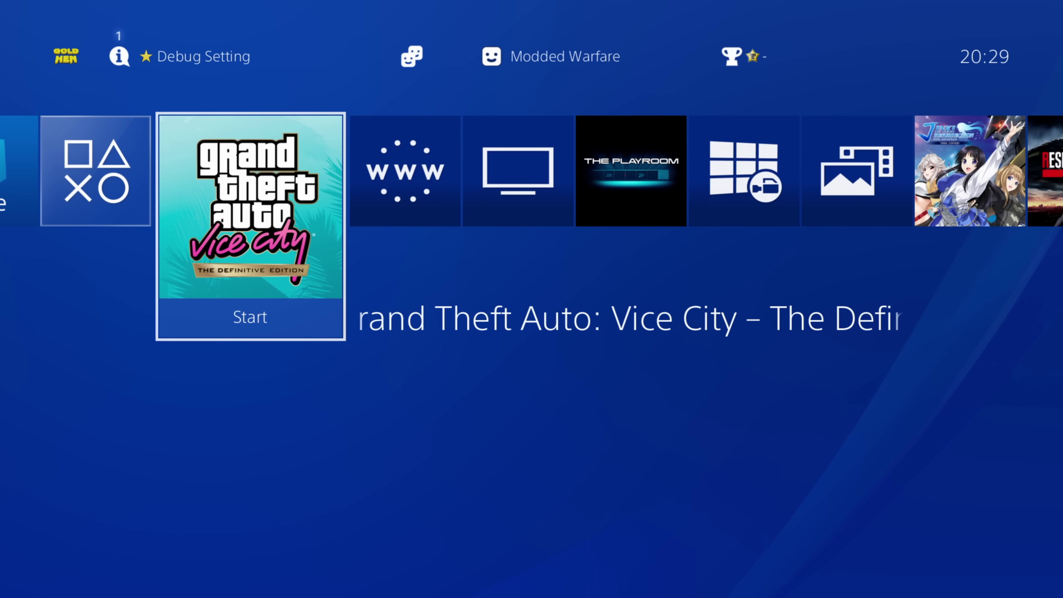
pyautogui.press('Right')
pyautogui.press('Left')
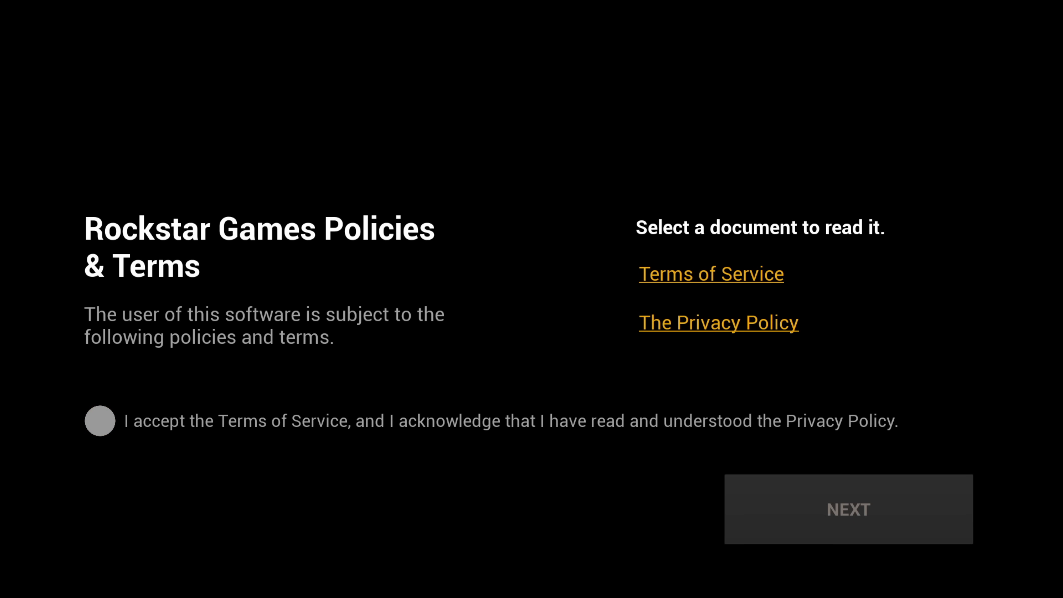
# Accept the Rockstar Games Terms of Service and Privacy Policy in the game and continue.
pyautogui.press('Up')
pyautogui.press('Up')
pyautogui.press('Return')
pyautogui.press('Up')
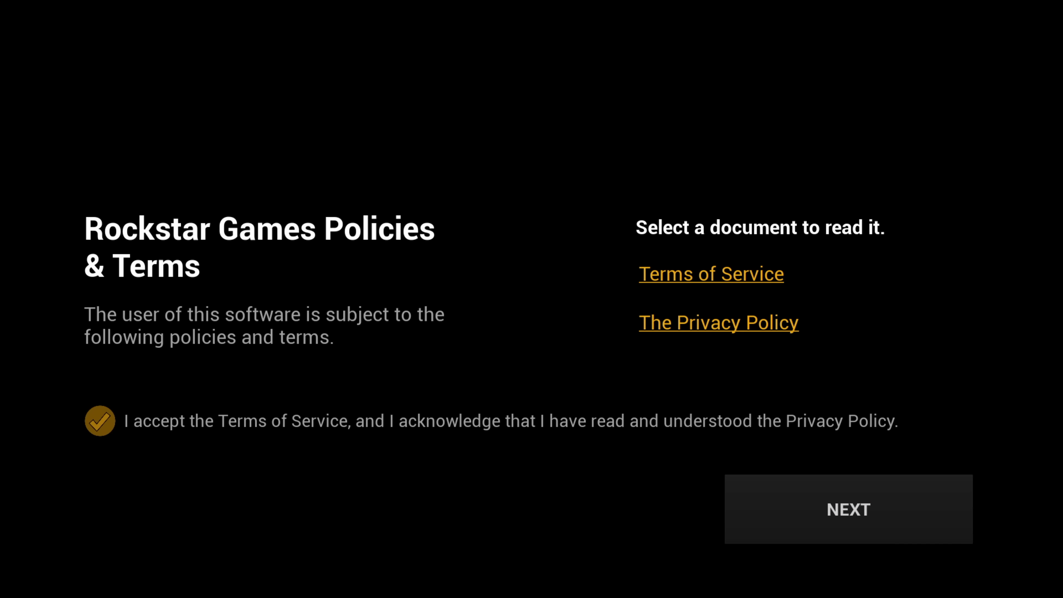
pyautogui.press('Down')
pyautogui.press('Return')
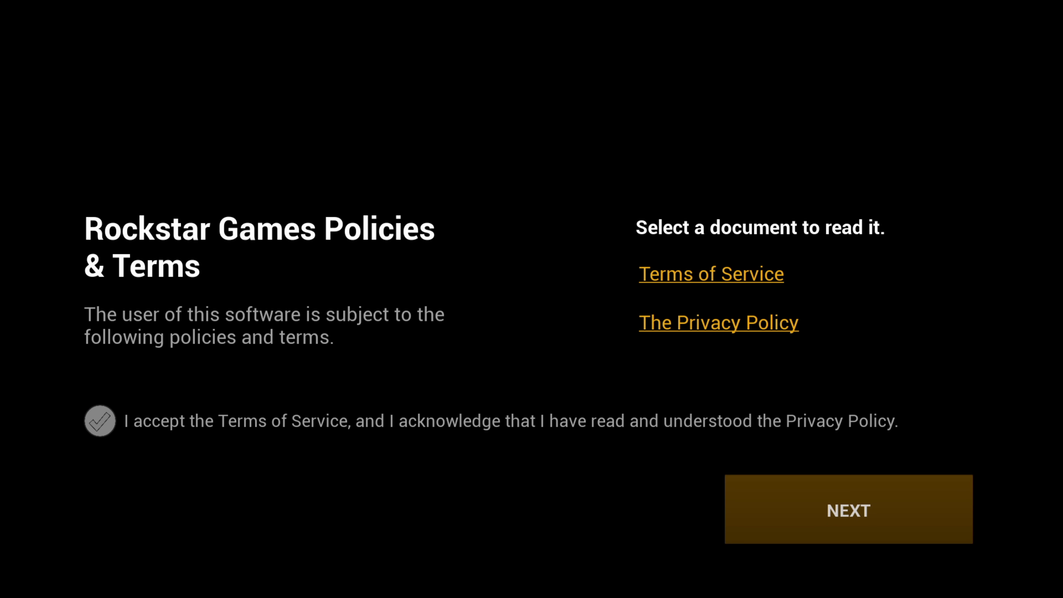
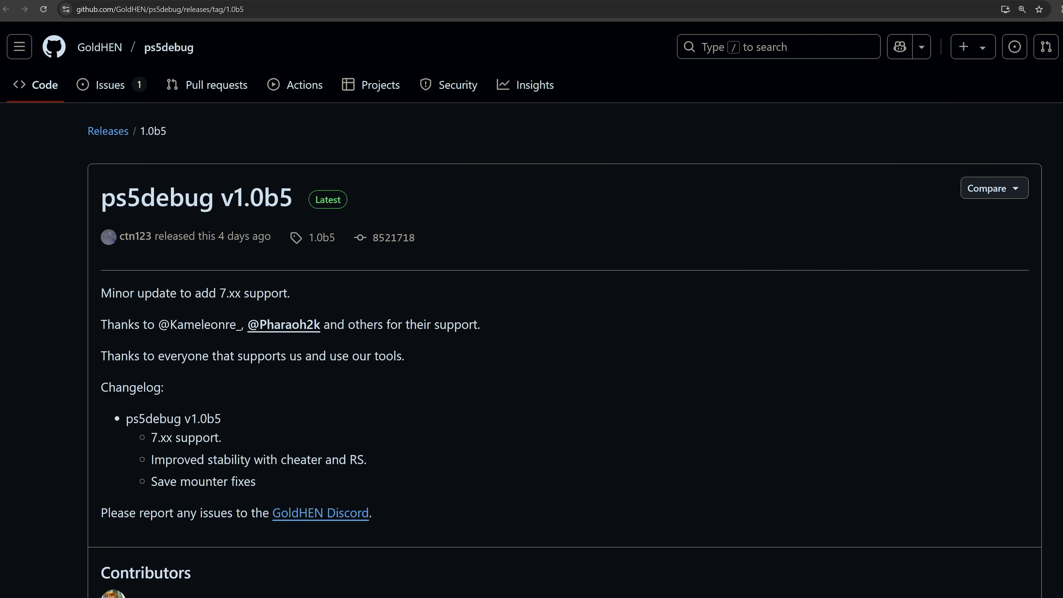
# On the GitHub release page, read the ps5debug v1.0b5 notes and highlight the mention of 7.xx support.
pyautogui.scroll(-2, 461, 199)
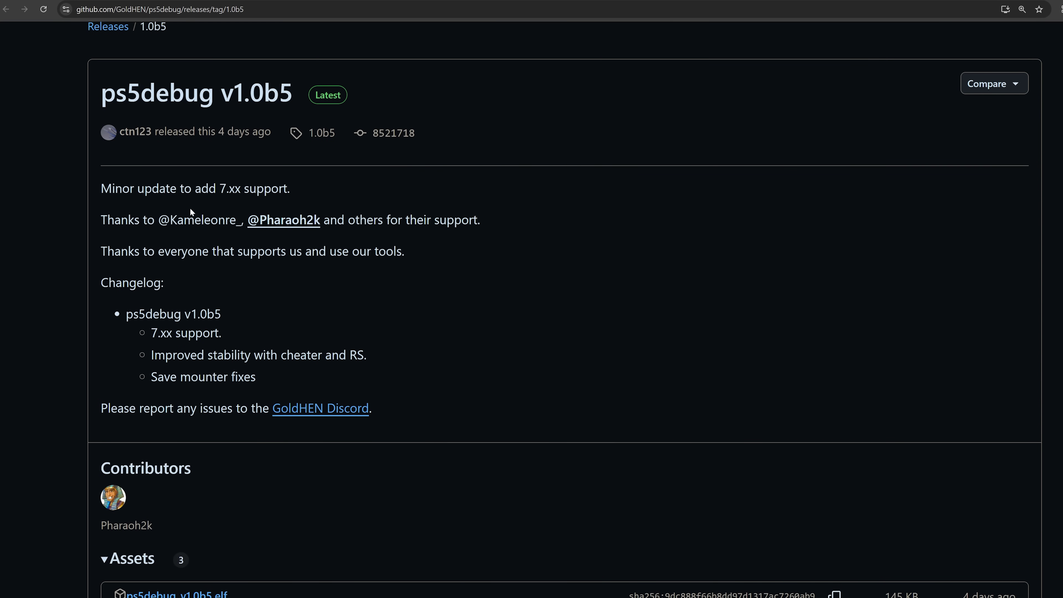
pyautogui.moveTo(219, 188); pyautogui.dragTo(310, 189)
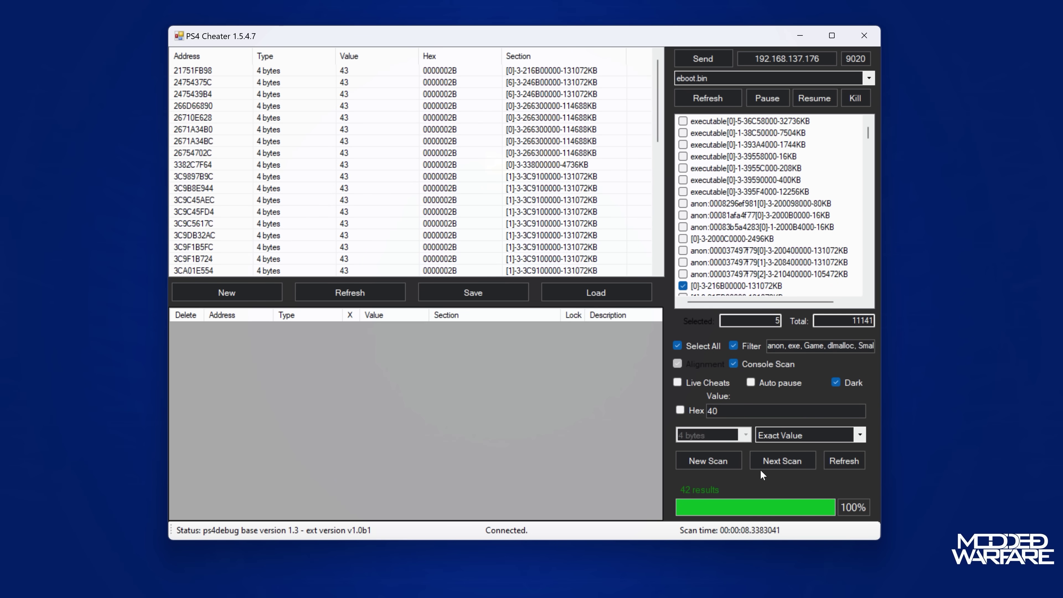
# Run a follow-up scan in PS4 Cheater for the exact value 40 in eboot.bin.
pyautogui.click(771, 464)
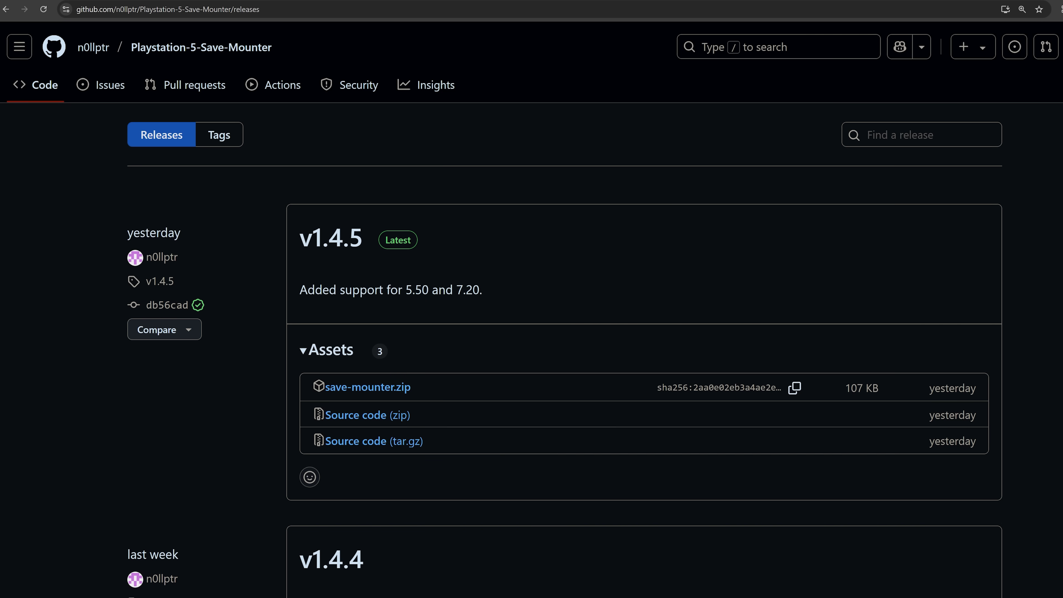
# Examine the Playstation-5-Save-Mounter release notes on GitHub from v1.4.5 back to v1.4 for the supported firmware versions.
pyautogui.scroll(-3, 467, 345)
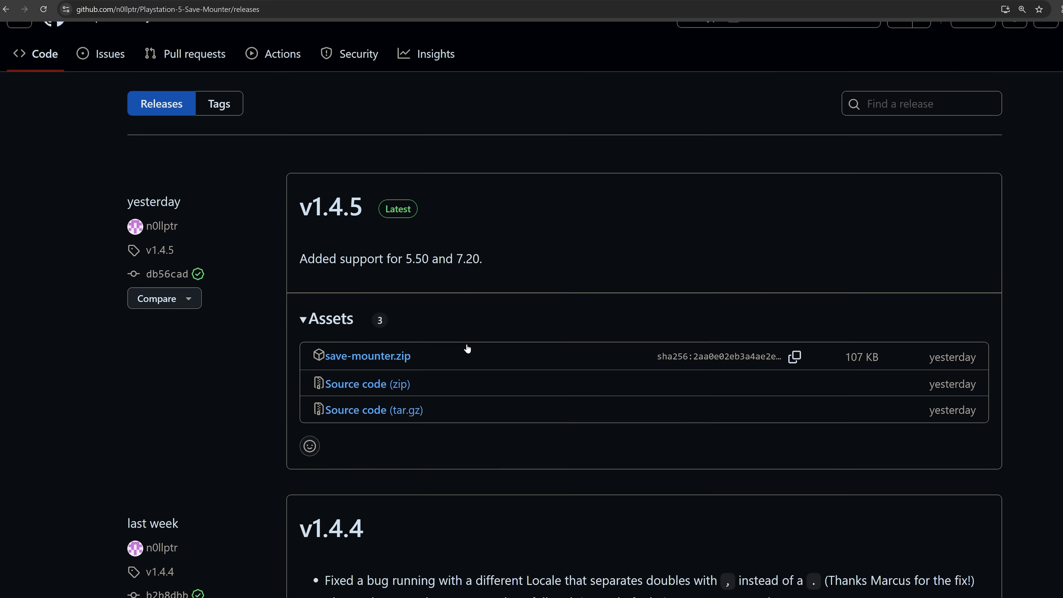
pyautogui.scroll(2, 467, 345)
pyautogui.scroll(1, 468, 348)
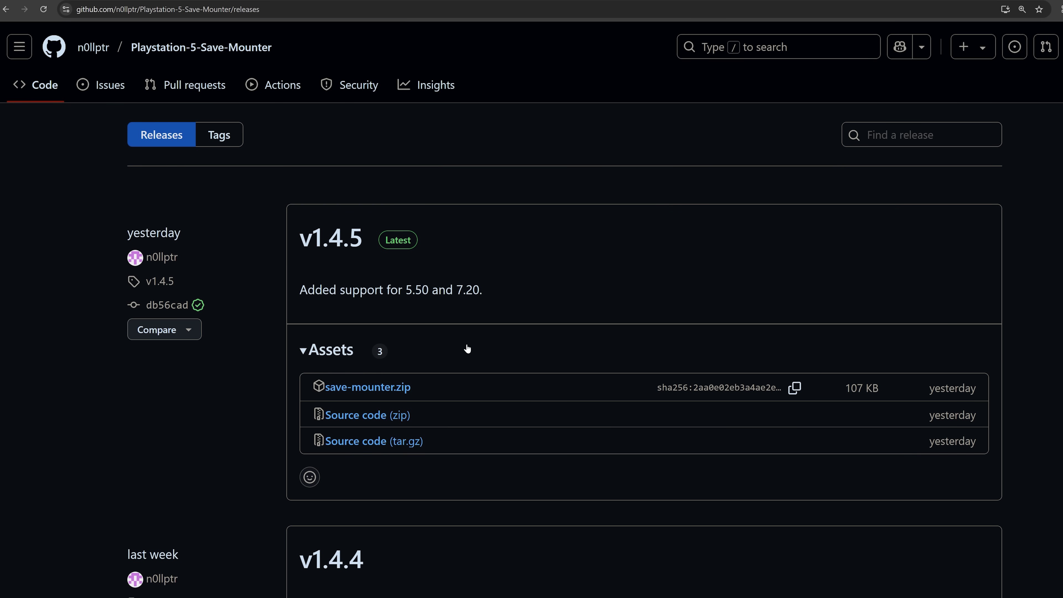
pyautogui.scroll(-4, 632, 445)
pyautogui.scroll(4, 632, 445)
pyautogui.scroll(-12, 632, 445)
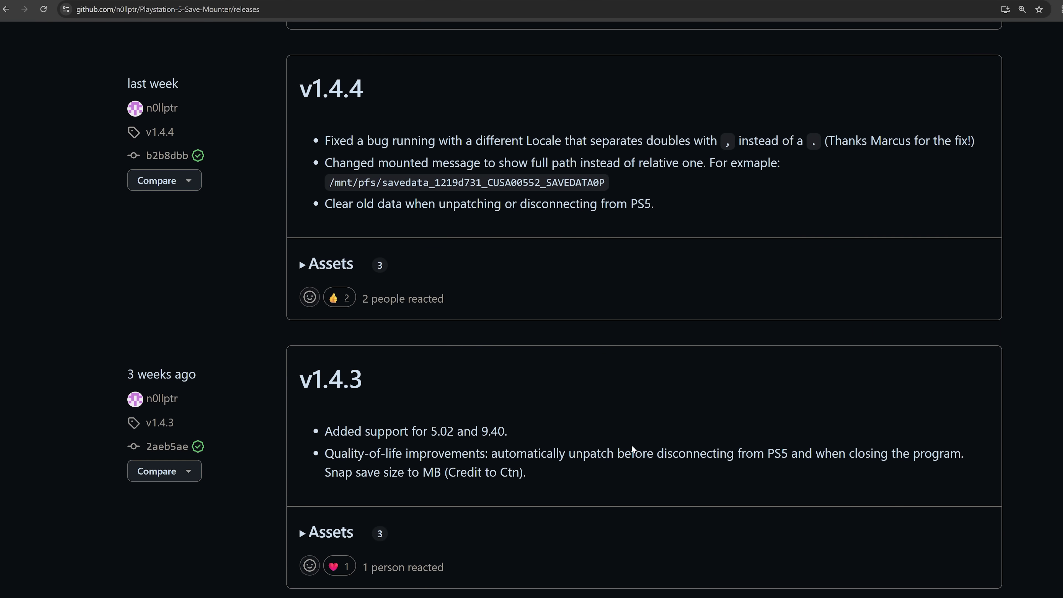
pyautogui.scroll(-14, 632, 445)
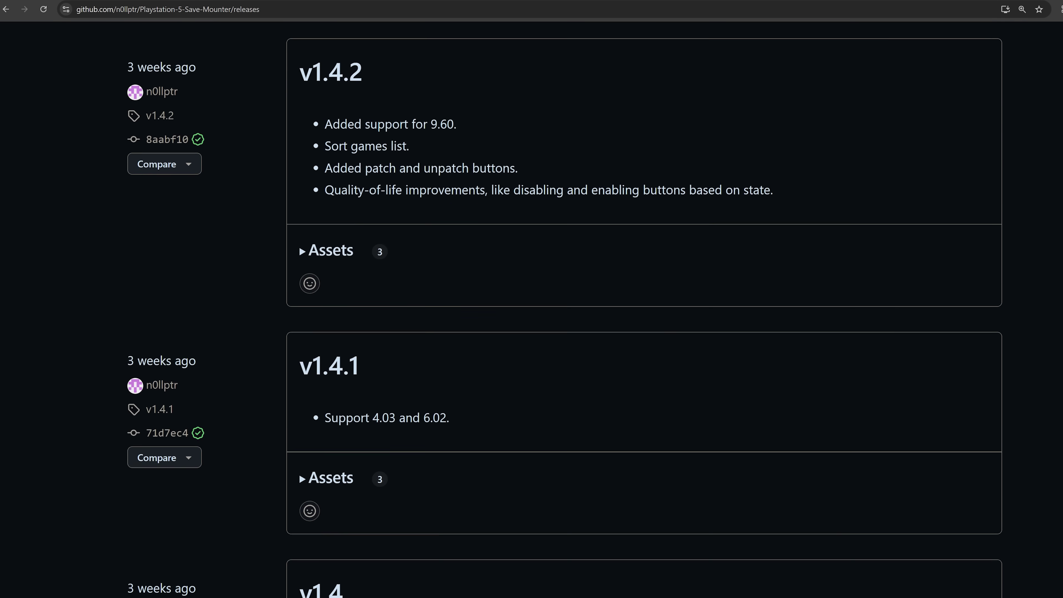
pyautogui.scroll(-9, 575, 436)
pyautogui.scroll(2, 575, 436)
pyautogui.scroll(-2, 575, 437)
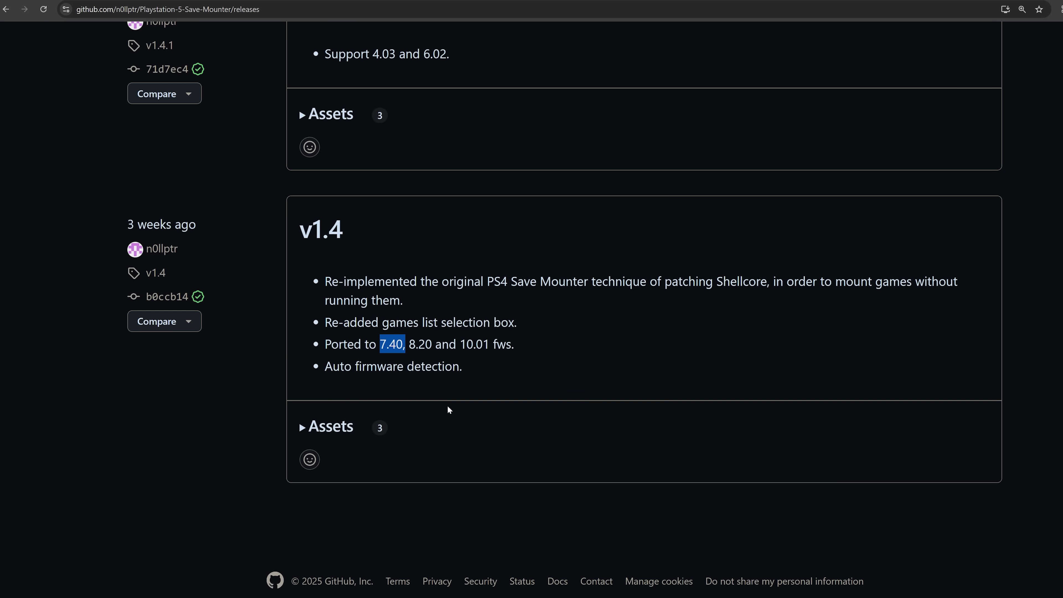
# Highlight the supported firmware versions in the Playstation-5-Save-Mounter release notes from v1.4 up to v1.4.5.
pyautogui.click(399, 354)
pyautogui.moveTo(381, 346); pyautogui.dragTo(493, 346)
pyautogui.scroll(5, 493, 346)
pyautogui.moveTo(373, 317); pyautogui.dragTo(396, 317)
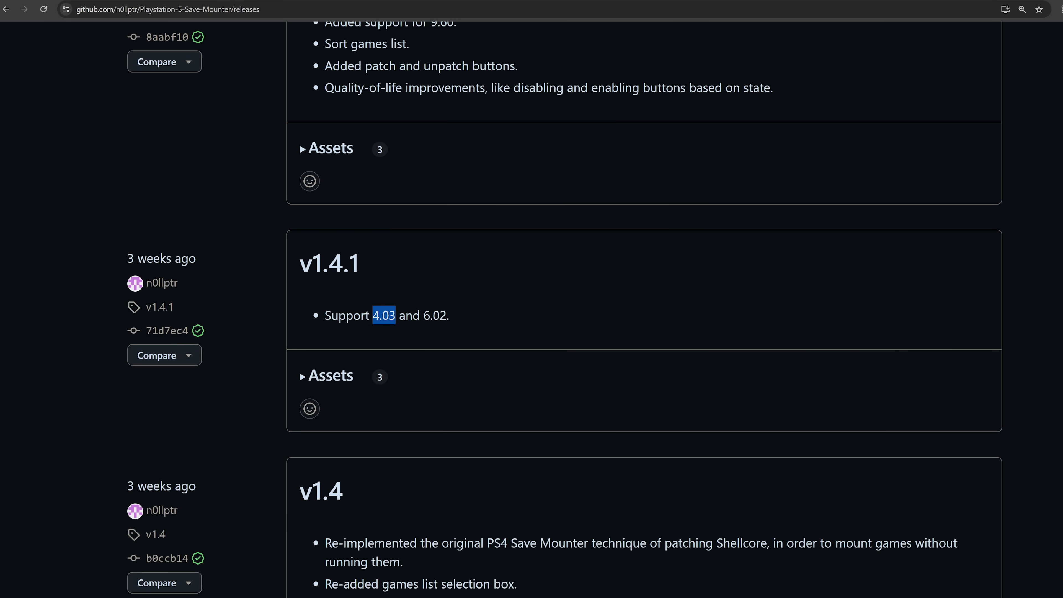
pyautogui.doubleClick(438, 315)
pyautogui.scroll(6, 432, 353)
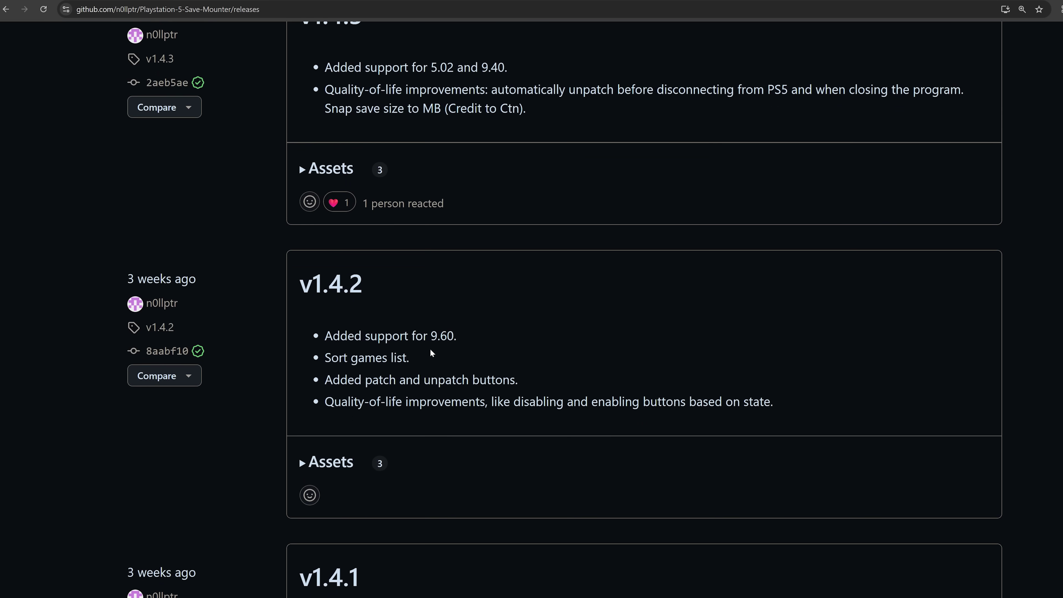
pyautogui.moveTo(432, 336); pyautogui.dragTo(457, 337)
pyautogui.scroll(5, 403, 389)
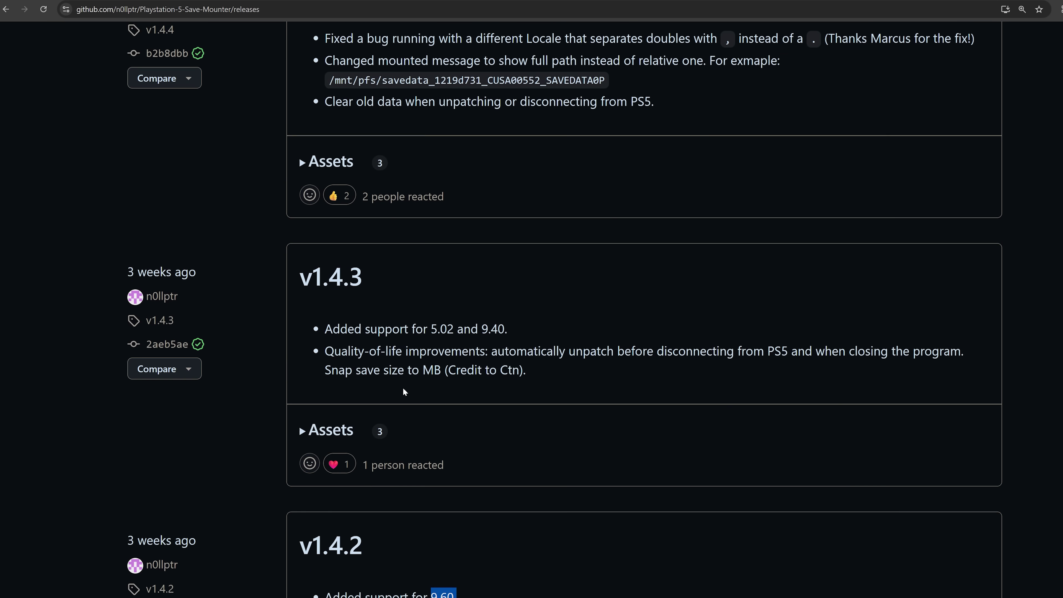
pyautogui.doubleClick(442, 329)
pyautogui.doubleClick(494, 329)
pyautogui.scroll(5, 517, 333)
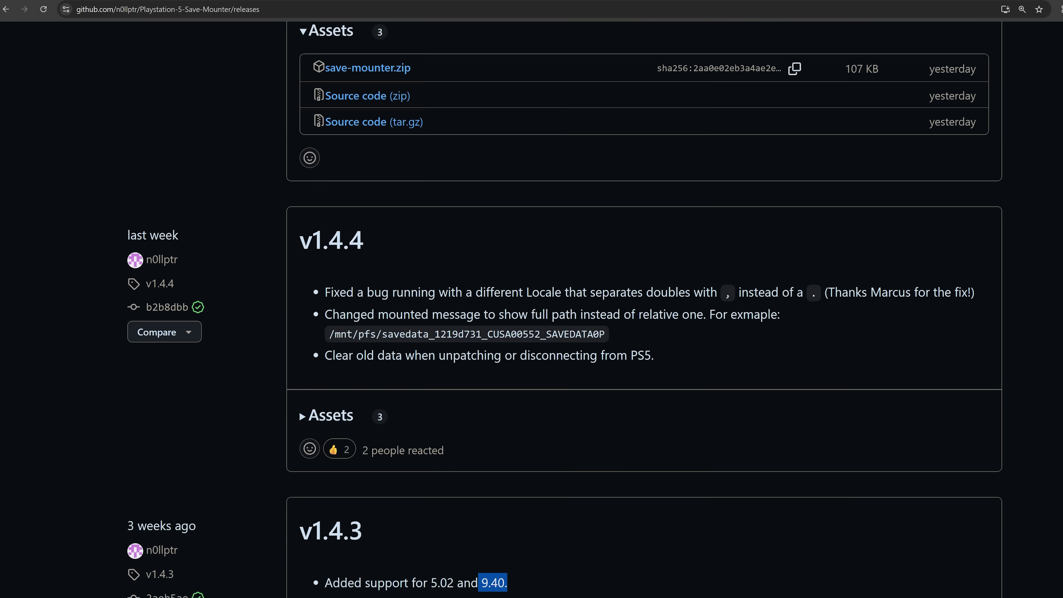
pyautogui.scroll(6, 443, 416)
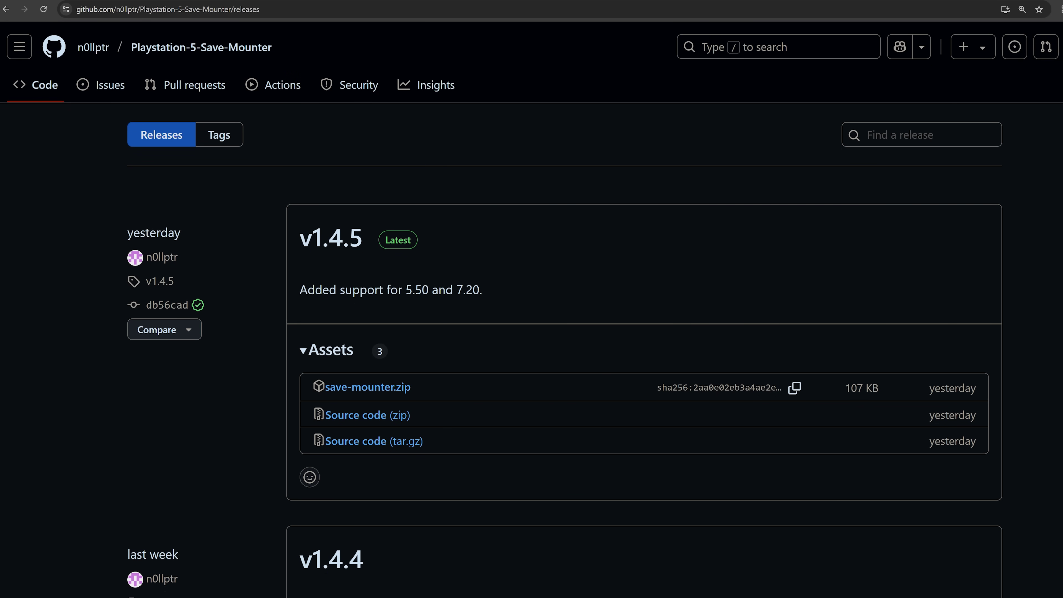
pyautogui.moveTo(403, 290); pyautogui.dragTo(484, 291)
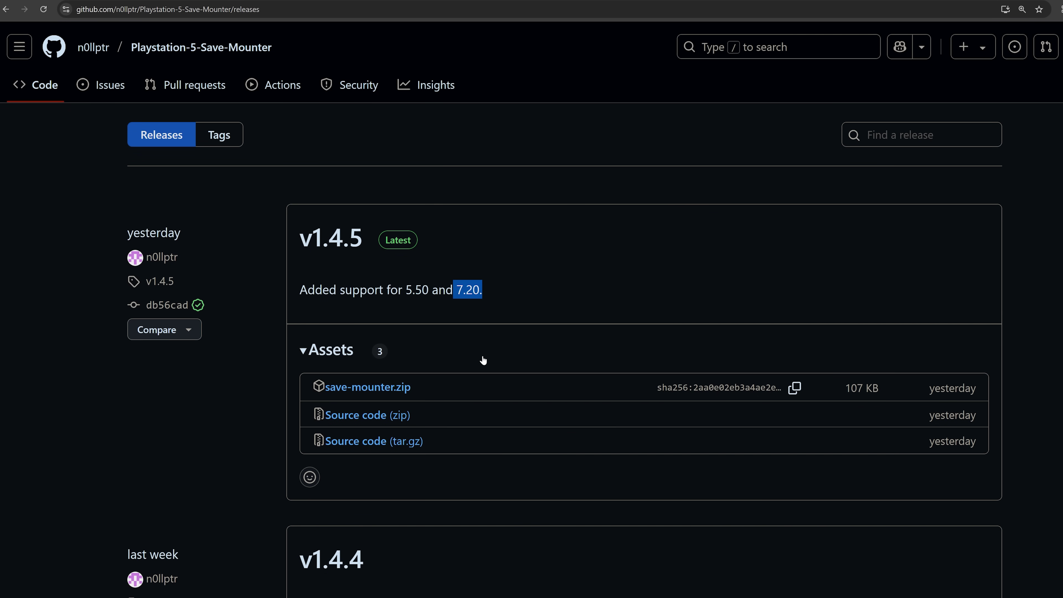
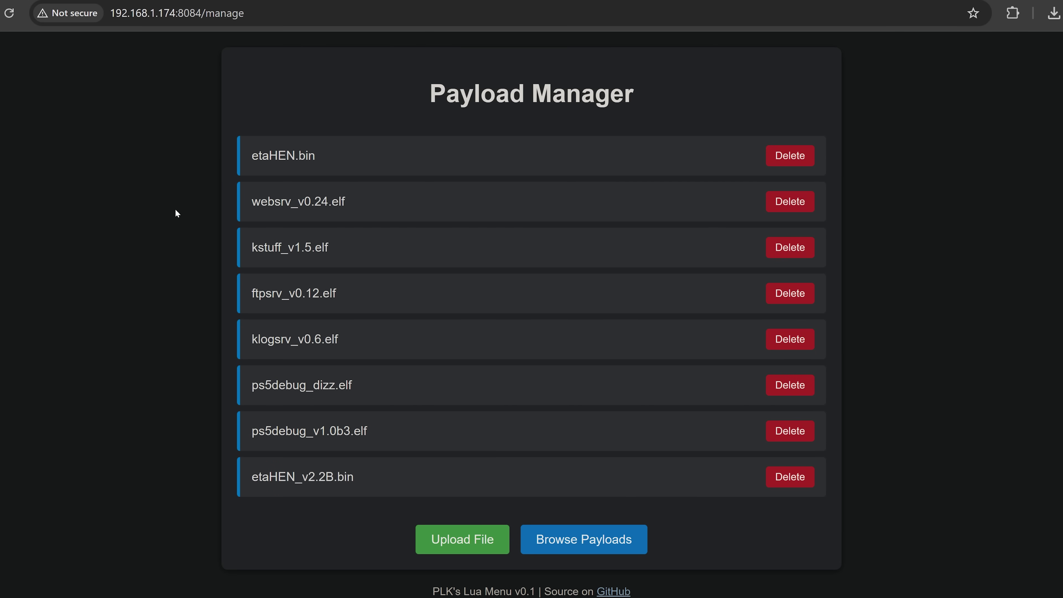
# Upload ps5debug_v1.0b5.elf to the console's Payload Manager and dismiss the confirmation.
pyautogui.click(453, 543)
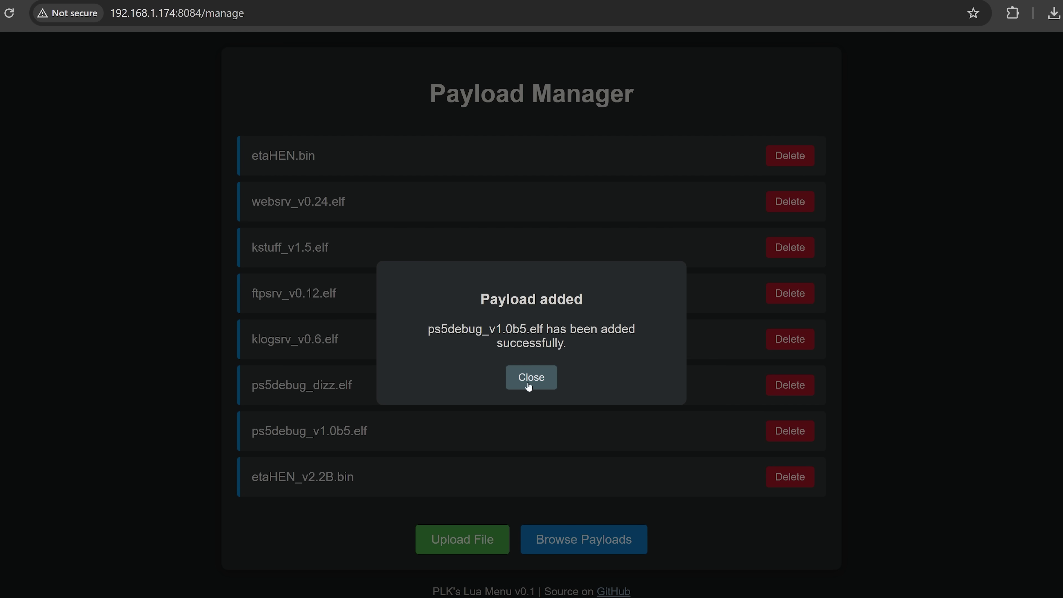
pyautogui.moveTo(428, 330); pyautogui.dragTo(543, 329)
pyautogui.click(547, 379)
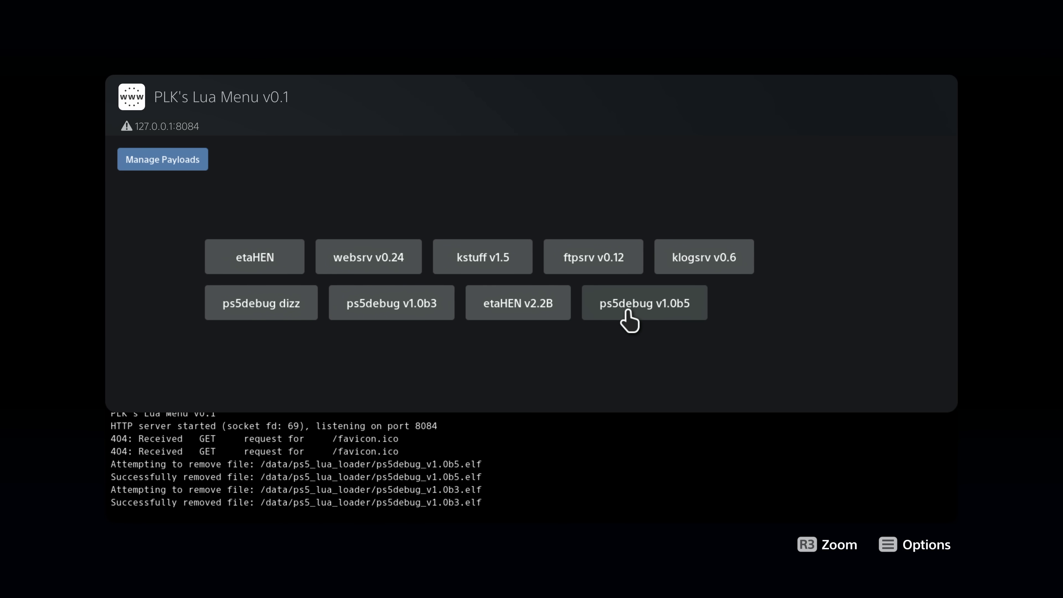
# Refresh PLK's Lua Menu on the console and run the ps5debug v1.0b5 payload.
pyautogui.press('Menu')
pyautogui.press('Return')
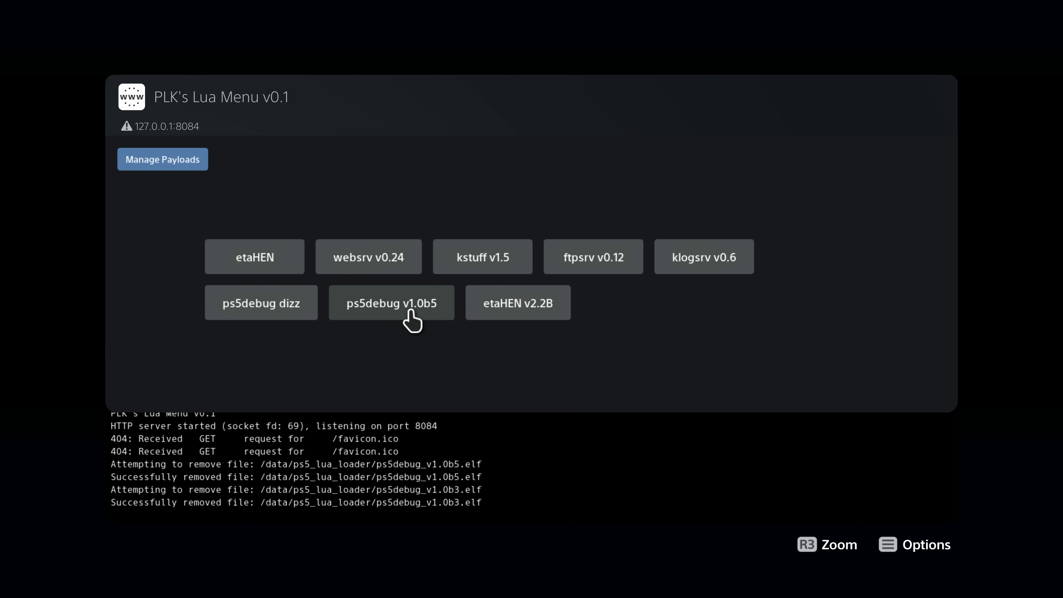
pyautogui.click(413, 320)
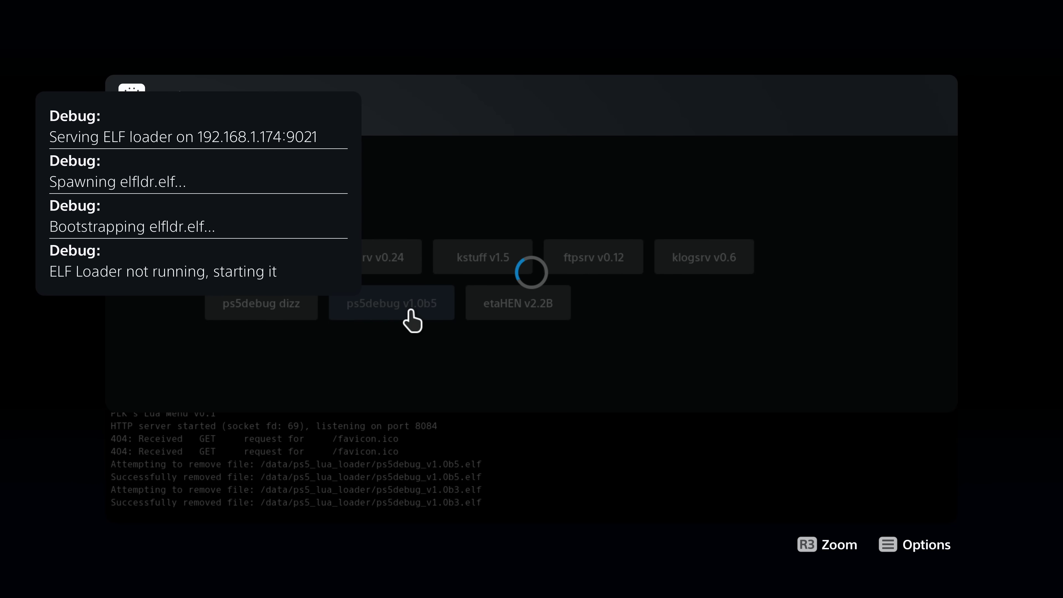
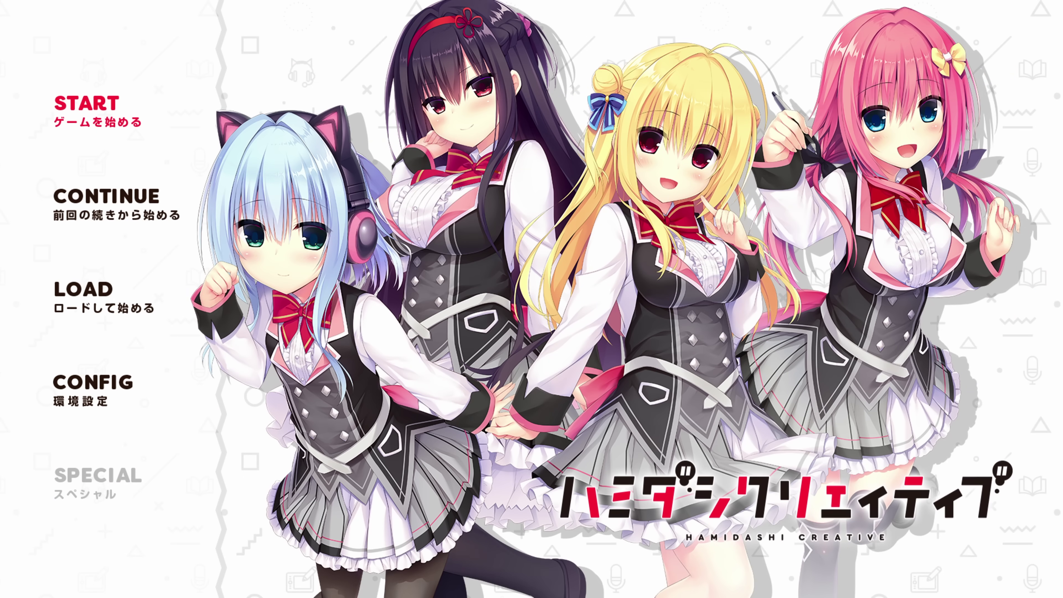
# Close the running game ハミダシクリエイティブ from the console's Switcher.
pyautogui.press('Down')
pyautogui.press('Up')
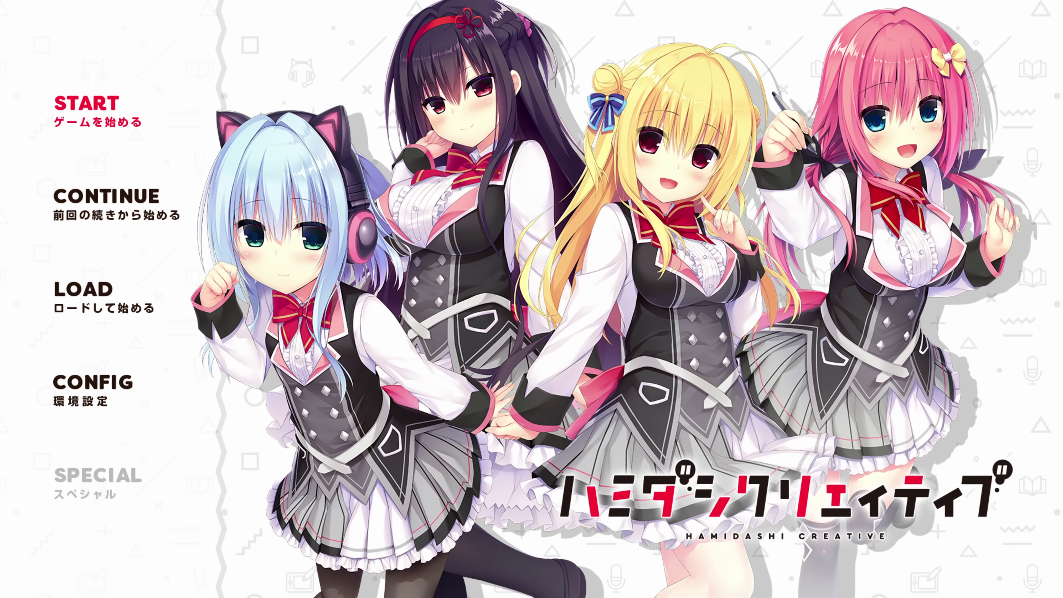
pyautogui.press('super')
pyautogui.press('Return')
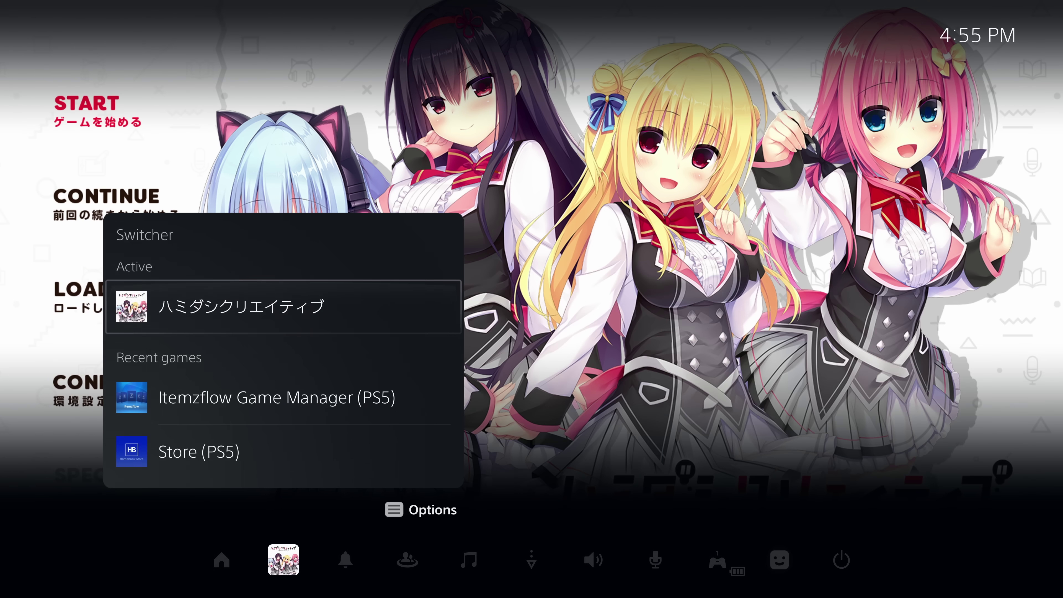
pyautogui.press('Menu')
pyautogui.press('Down')
pyautogui.press('Down')
pyautogui.press('Return')
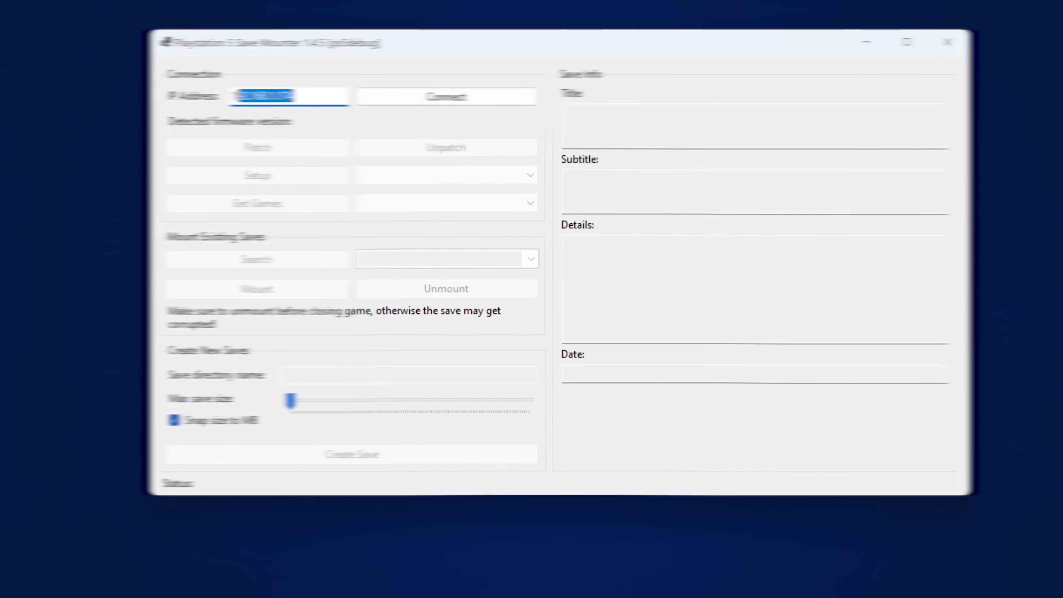
# In Playstation 5 Save Mounter, connect to the console at 192.168.1.174, patch it and run the setup for User1.
pyautogui.click(448, 94)
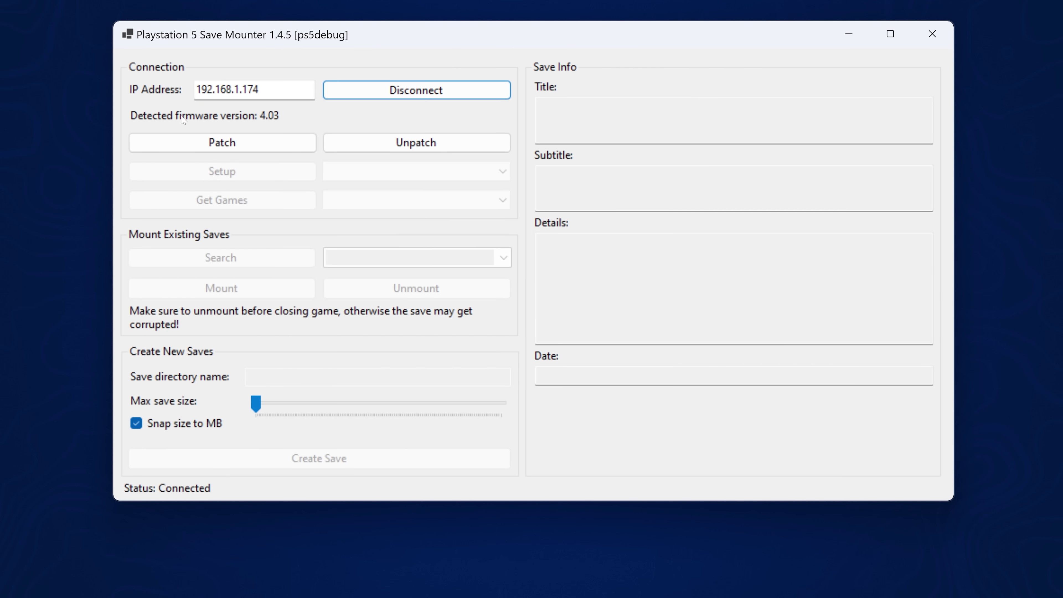
pyautogui.click(240, 144)
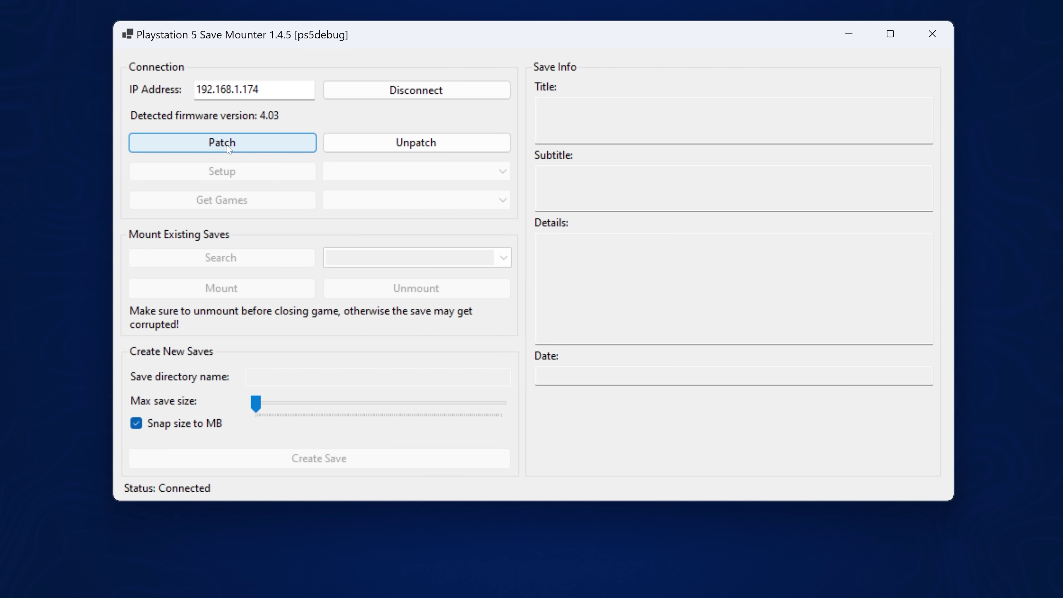
pyautogui.click(254, 177)
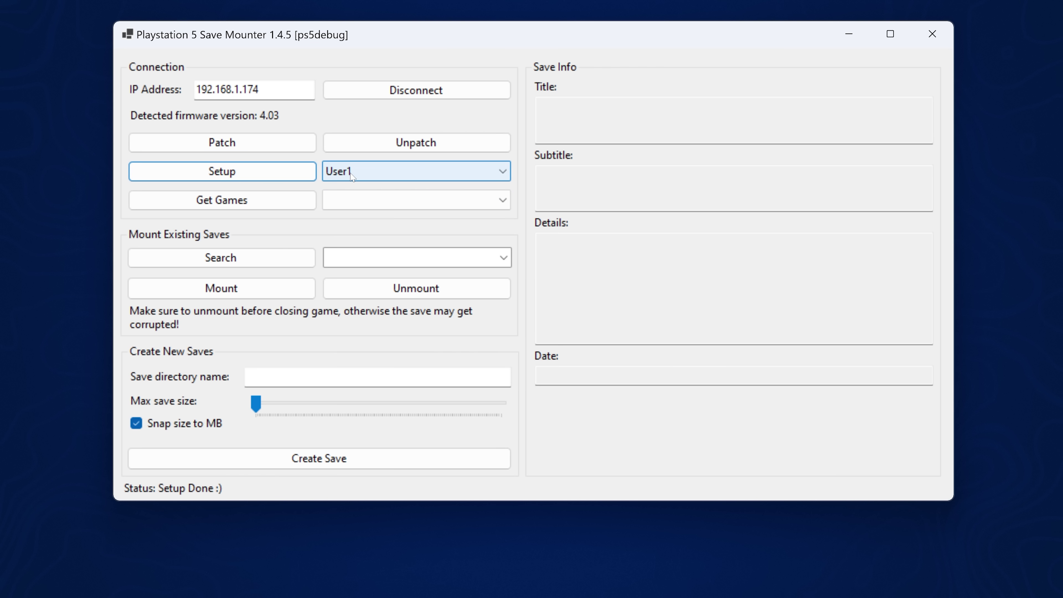
# Retrieve the list of games with saves and select CUSA27389.
pyautogui.click(275, 201)
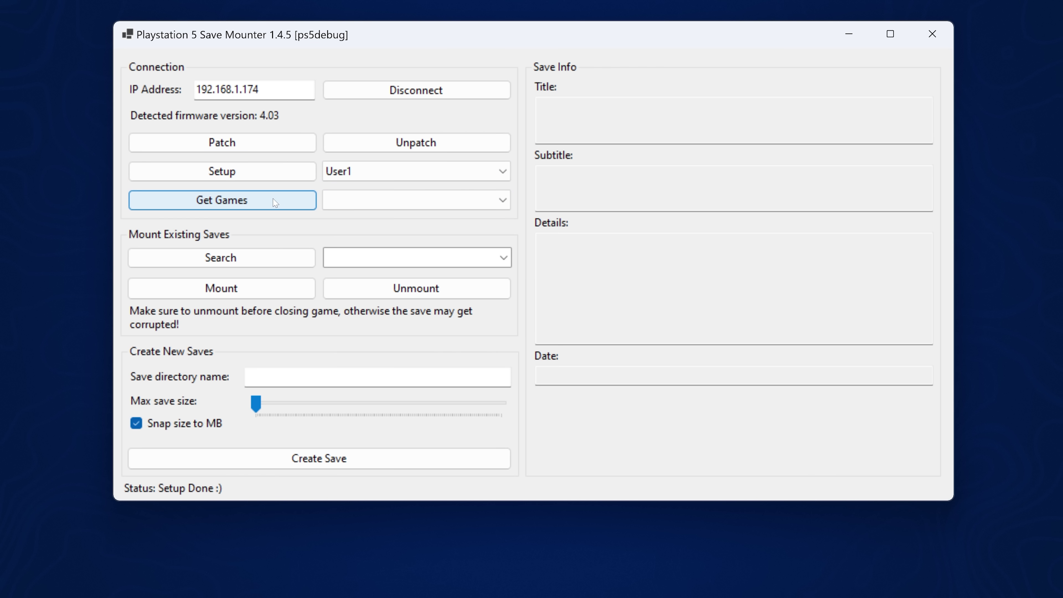
pyautogui.click(377, 200)
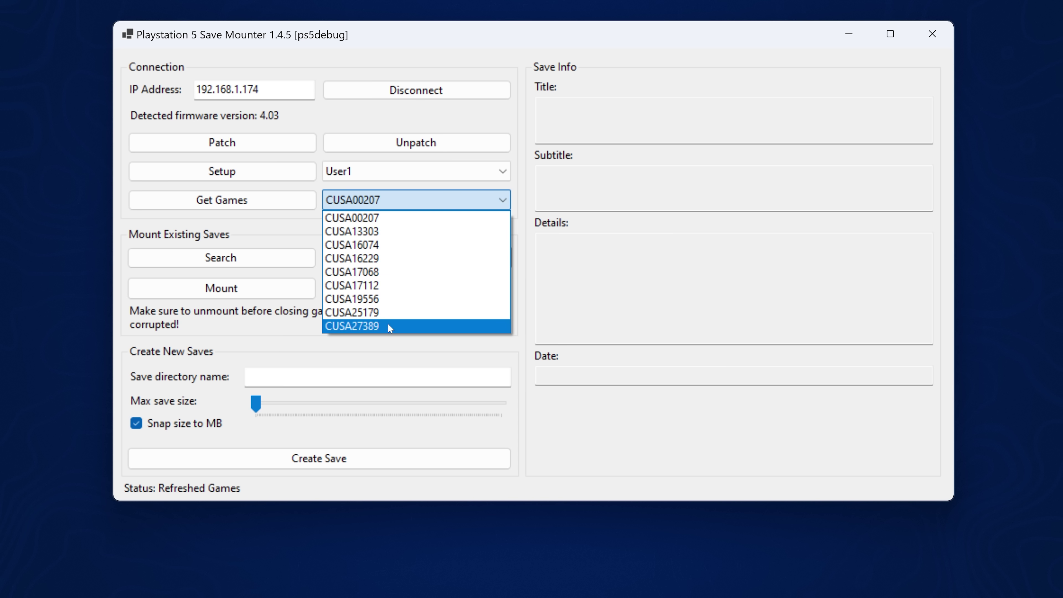
pyautogui.click(341, 326)
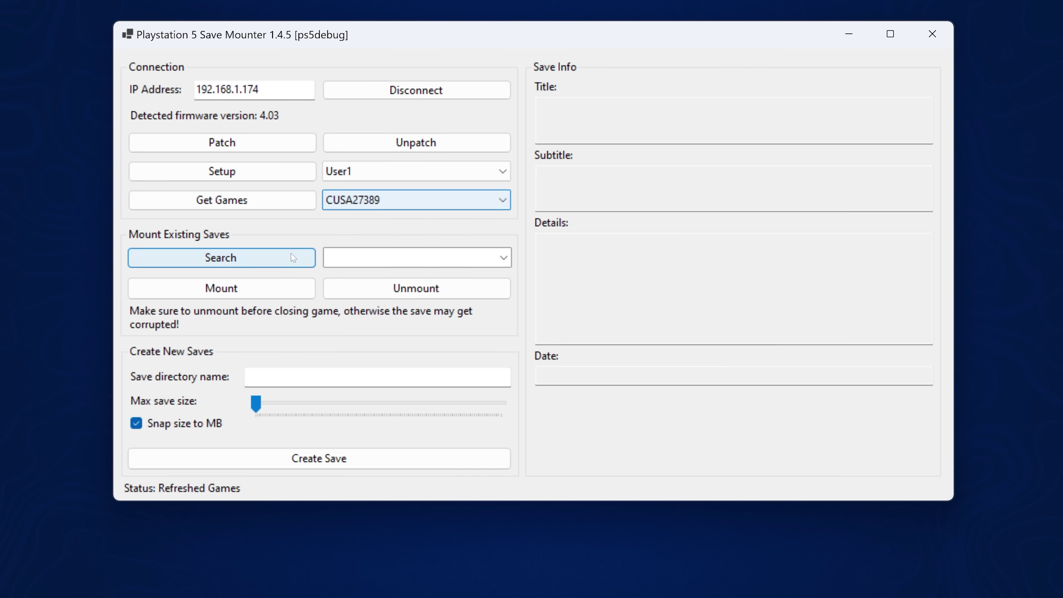
# Search the existing saves of CUSA27389 and mount the savedata directory.
pyautogui.click(243, 260)
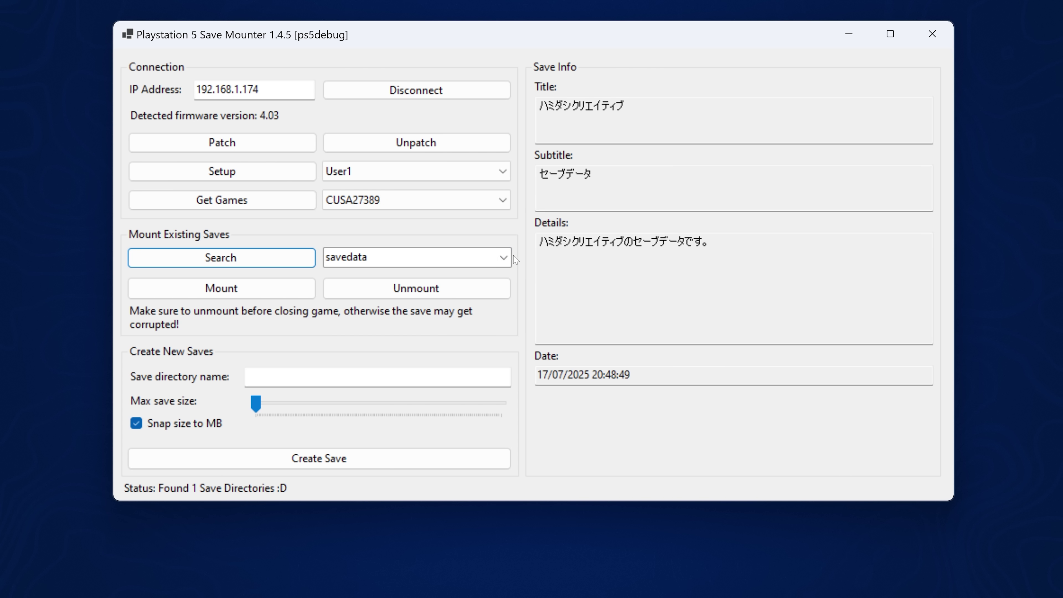
pyautogui.click(504, 257)
pyautogui.click(394, 275)
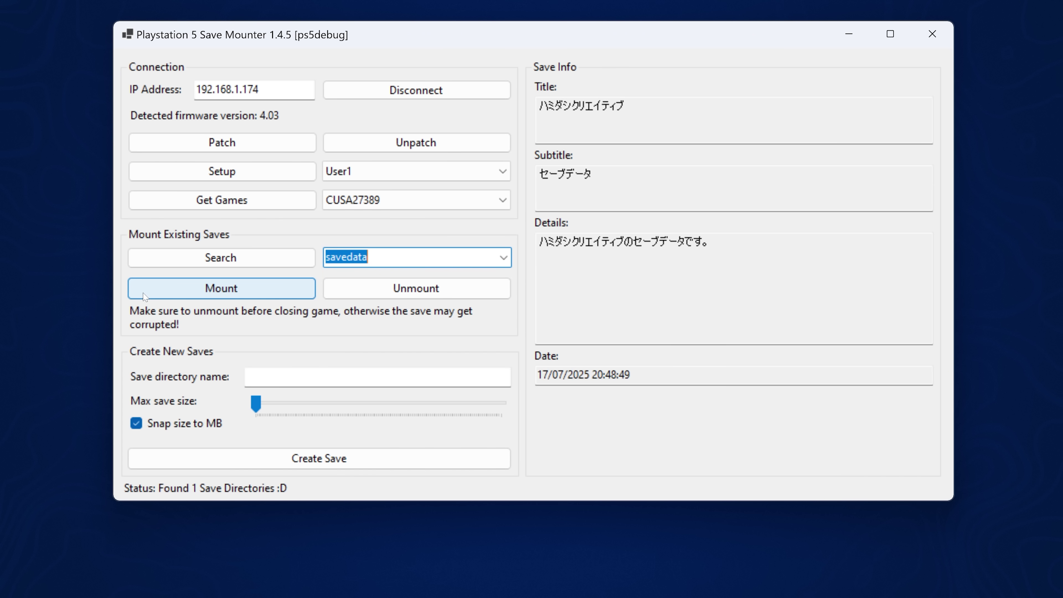
pyautogui.click(250, 293)
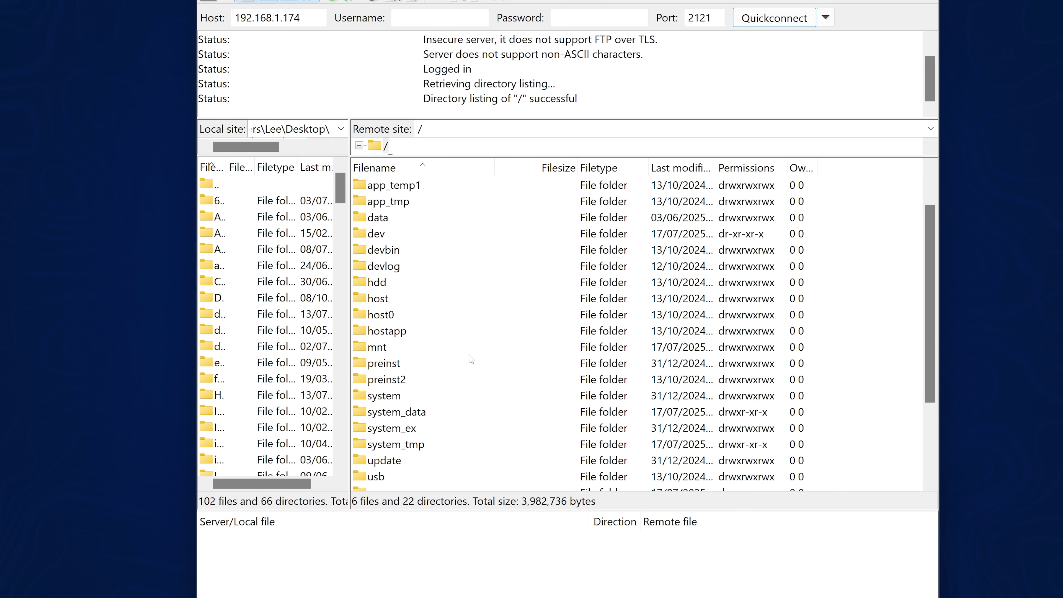
# In FileZilla, open the mounted CUSA27389 savedata folder under /mnt/pfs, widen the filename column and select the folder's contents.
pyautogui.click(385, 348)
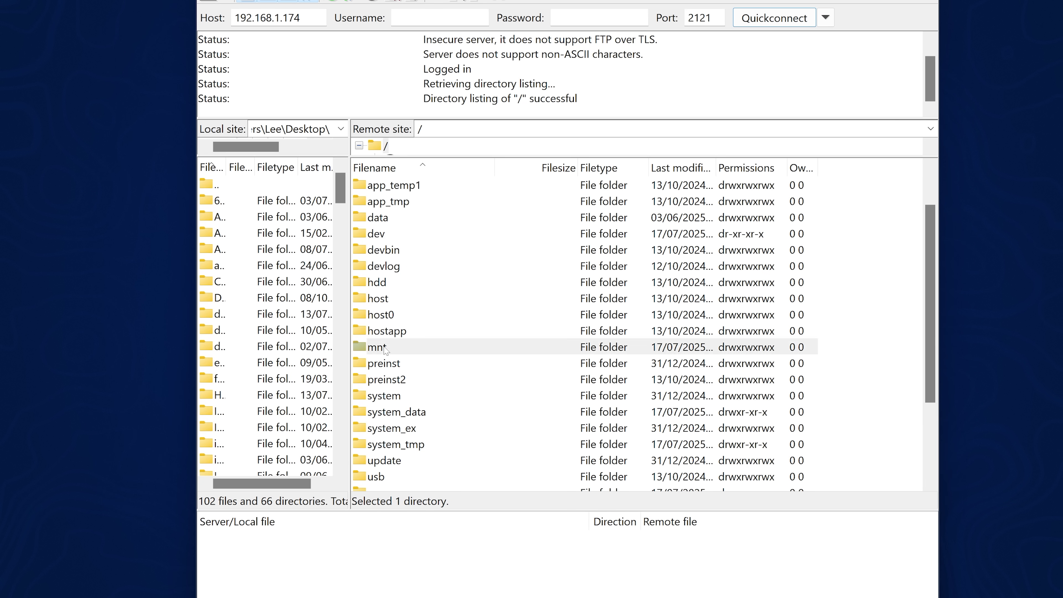
pyautogui.doubleClick(385, 349)
pyautogui.doubleClick(387, 251)
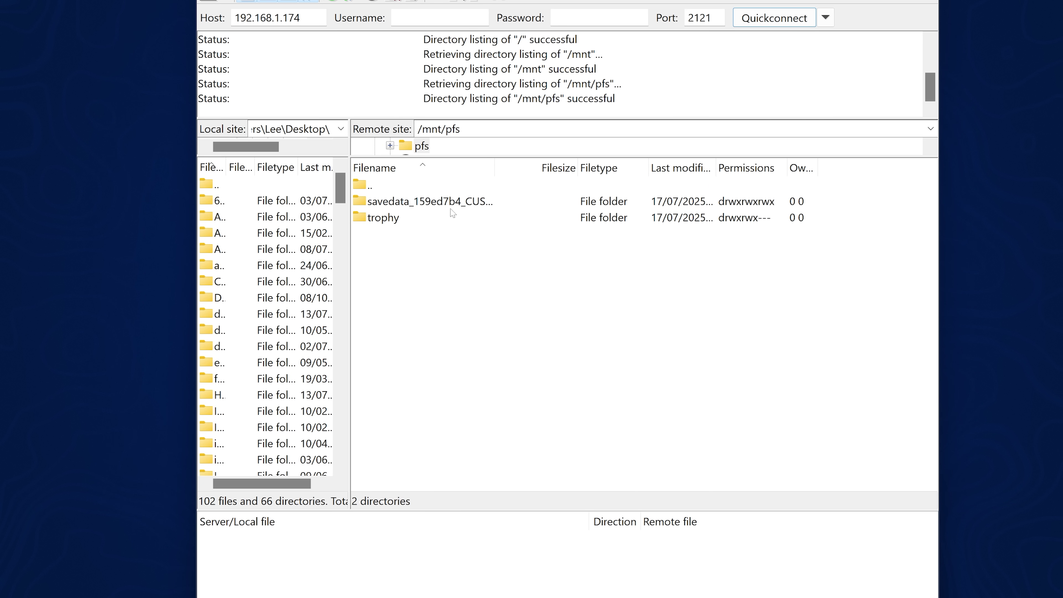
pyautogui.click(451, 203)
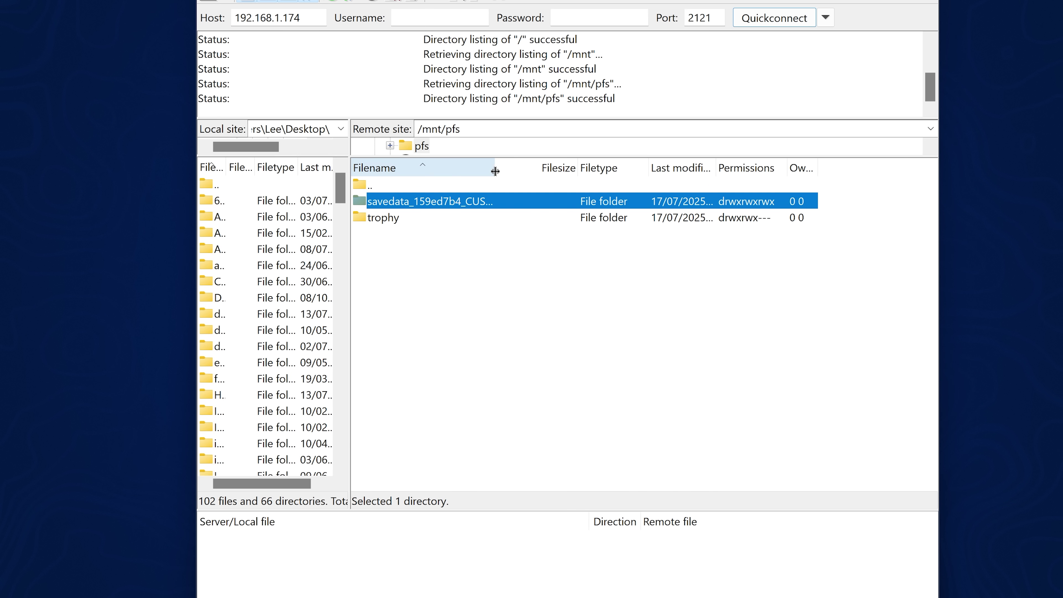
pyautogui.moveTo(495, 171); pyautogui.dragTo(611, 170)
pyautogui.doubleClick(468, 204)
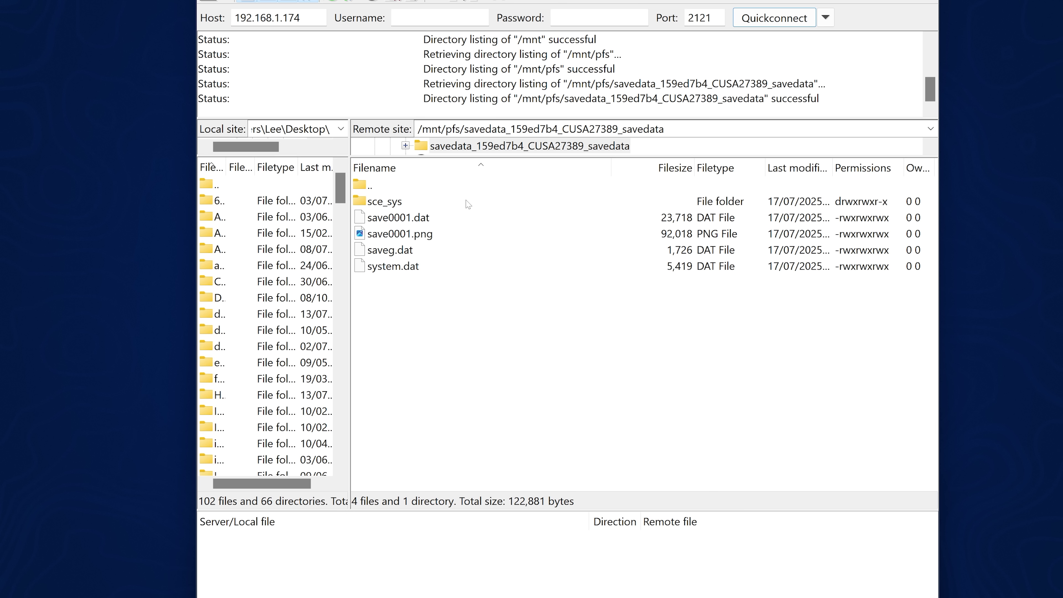
pyautogui.moveTo(380, 344); pyautogui.dragTo(523, 200)
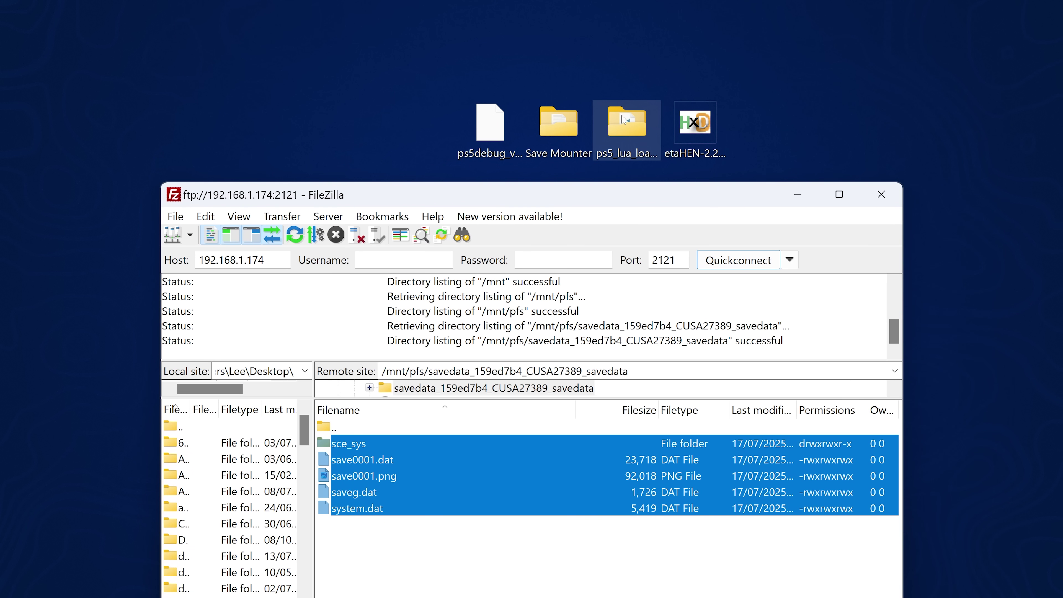
# Open the savedata folder inside ps5_lua_loader-0.8 on the desktop and arrange its window beside FileZilla.
pyautogui.doubleClick(624, 121)
pyautogui.moveTo(481, 36); pyautogui.dragTo(886, 42)
pyautogui.moveTo(541, 203); pyautogui.dragTo(336, 48)
pyautogui.moveTo(962, 49); pyautogui.dragTo(887, 33)
pyautogui.doubleClick(619, 184)
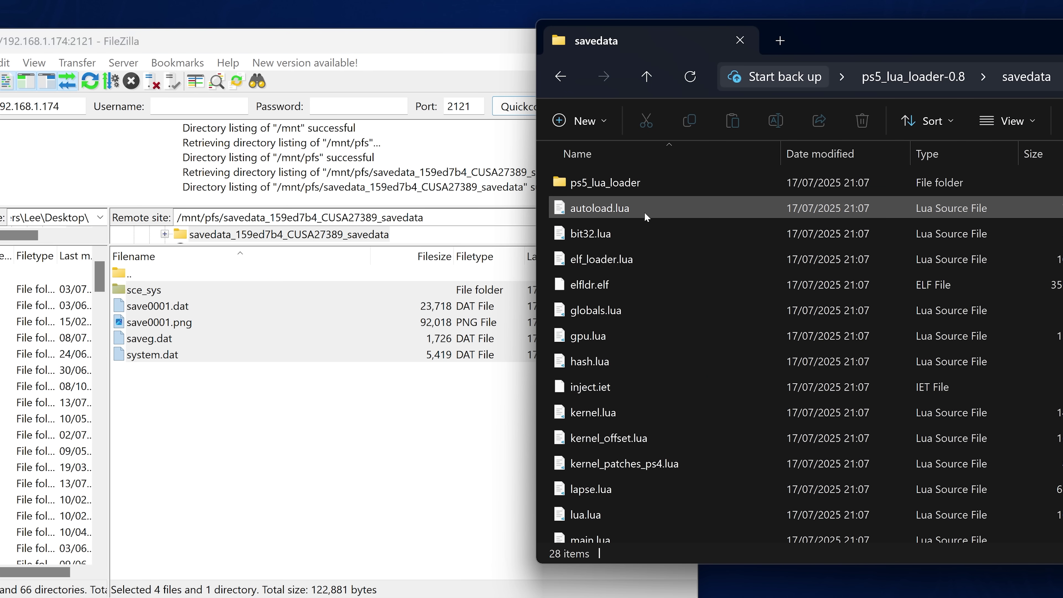
# Upload all files except the ps5_lua_loader folder into the mounted CUSA27389 save, always overwriting existing files.
pyautogui.click(612, 209)
pyautogui.hotkey('ctrl', 'a')
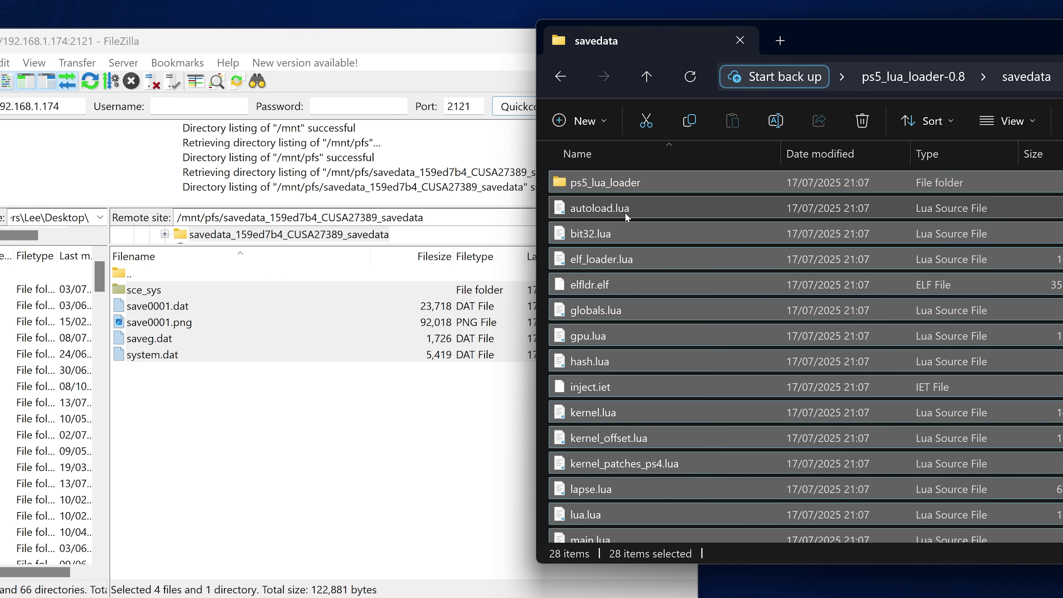
pyautogui.keyDown('ctrl'); pyautogui.click(615, 183); pyautogui.keyUp('ctrl')
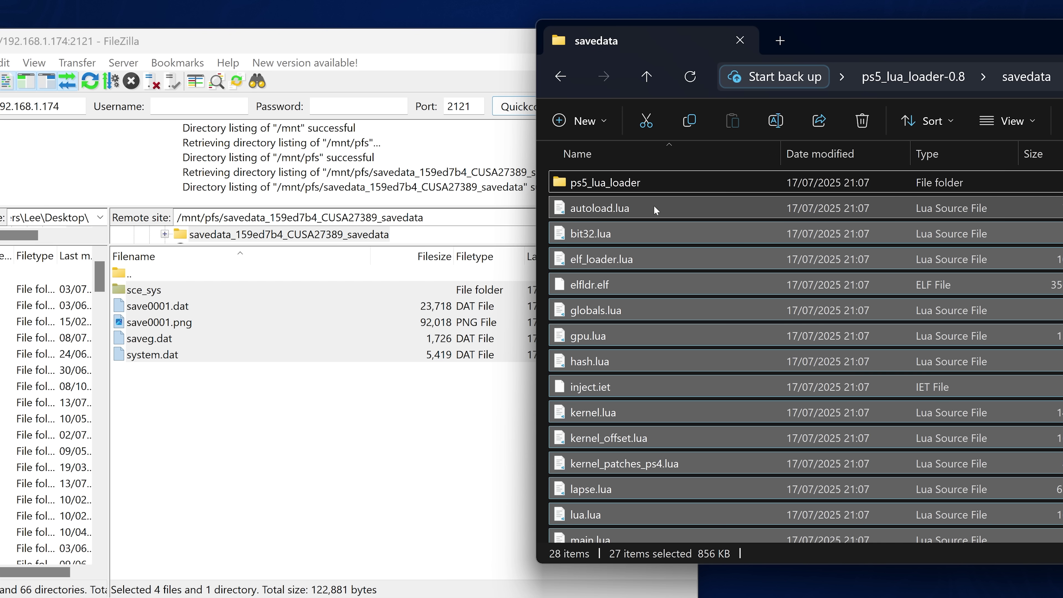
pyautogui.moveTo(653, 205); pyautogui.dragTo(240, 441)
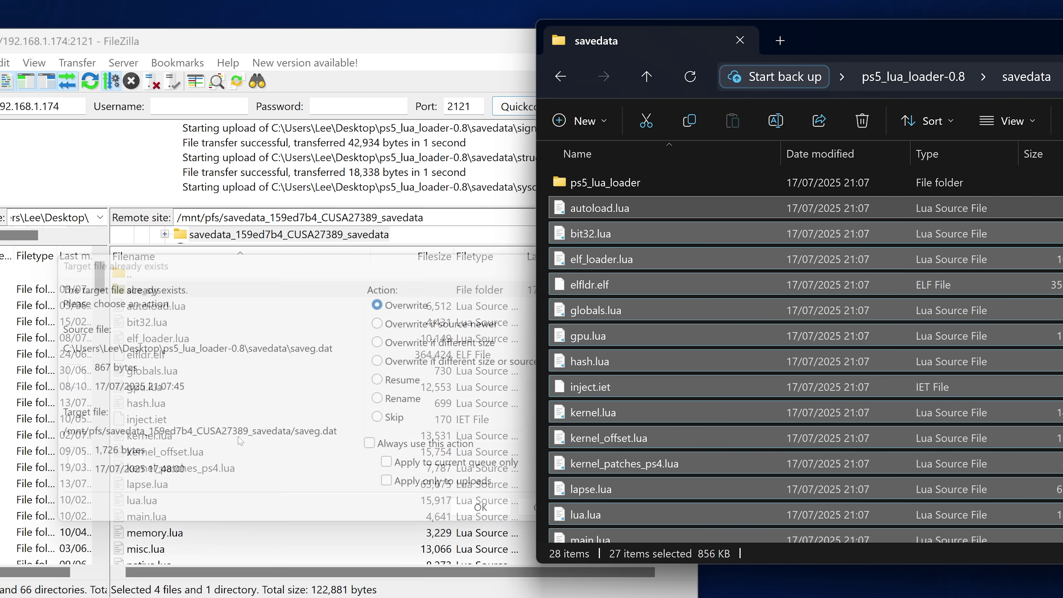
pyautogui.click(401, 449)
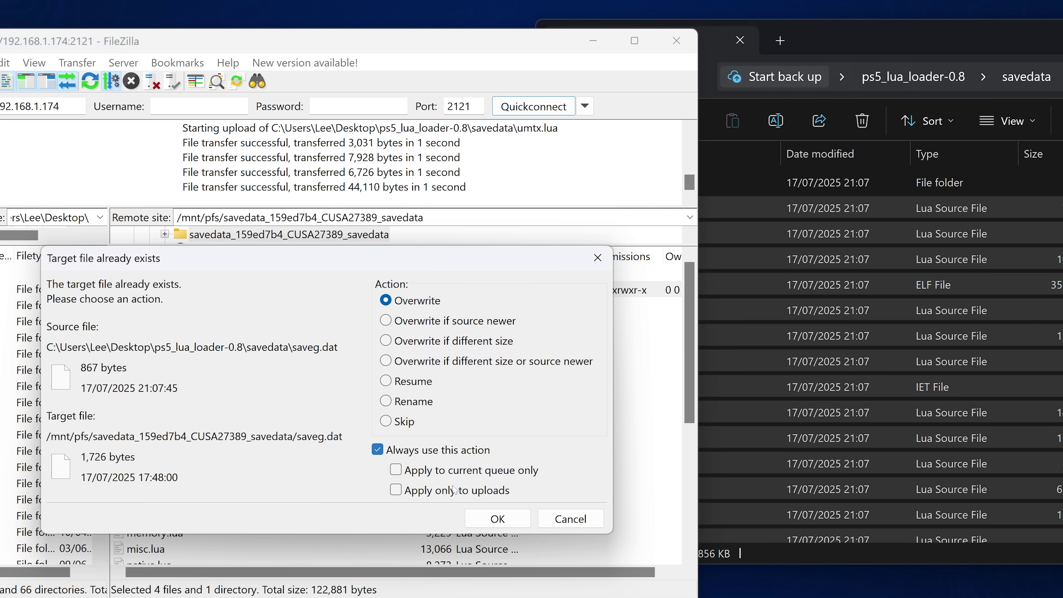
pyautogui.click(496, 518)
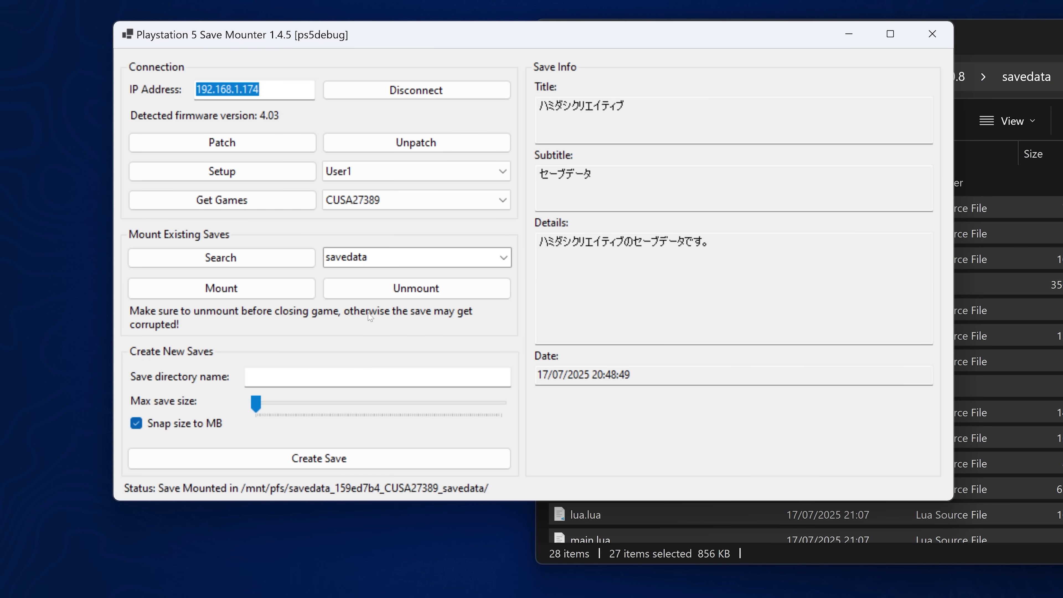
# Unmount the CUSA27389 savedata save and highlight the game ハミダシクリエイティブ on the PS5 home screen.
pyautogui.click(372, 289)
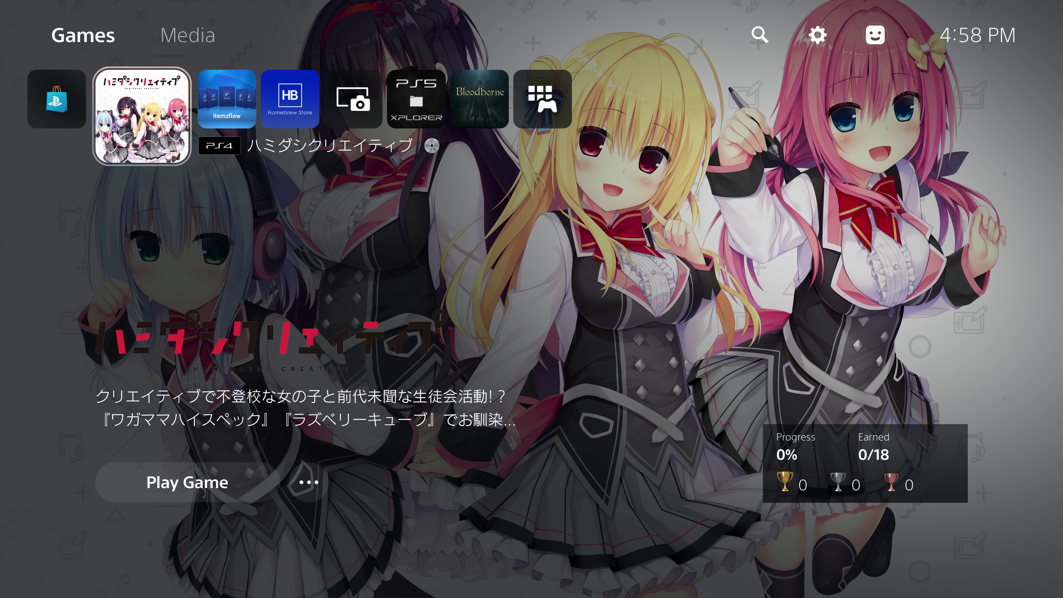
pyautogui.press('Right')
pyautogui.press('Left')
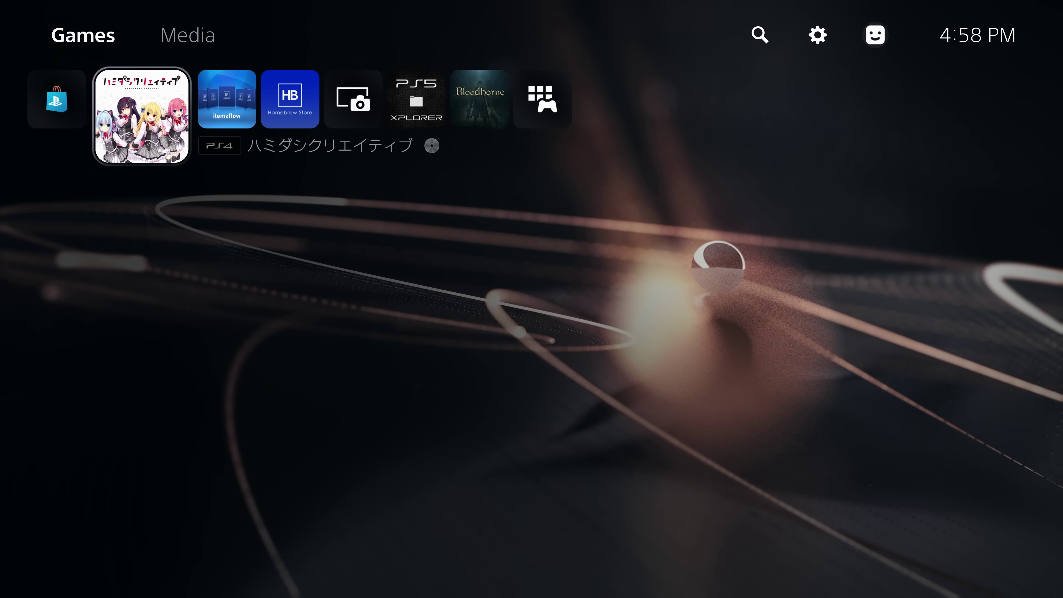
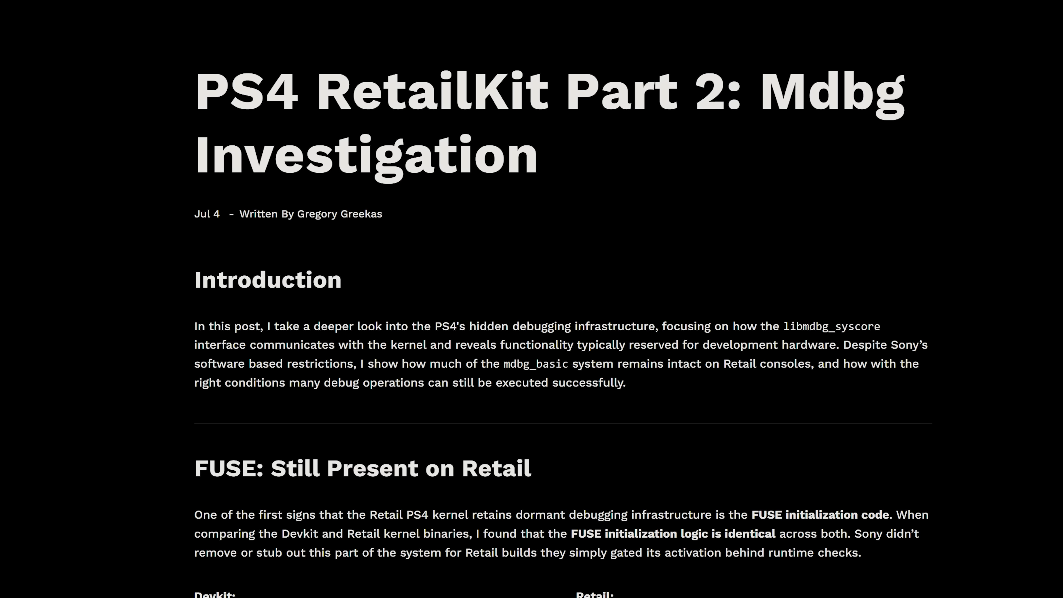
# Read through the article "PS4 RetailKit Part 2: Mdbg Investigation" down to its conclusion, and go back up to the FUSE and libmdbg_syscore sections.
pyautogui.scroll(-7, 1010, 260)
pyautogui.scroll(7, 1013, 265)
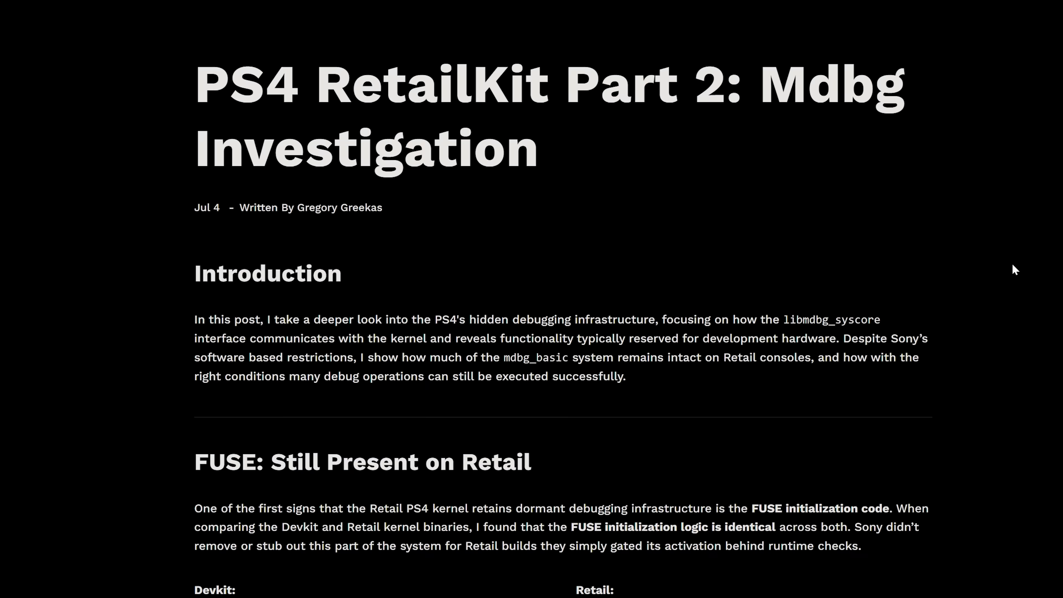
pyautogui.scroll(-20, 1012, 265)
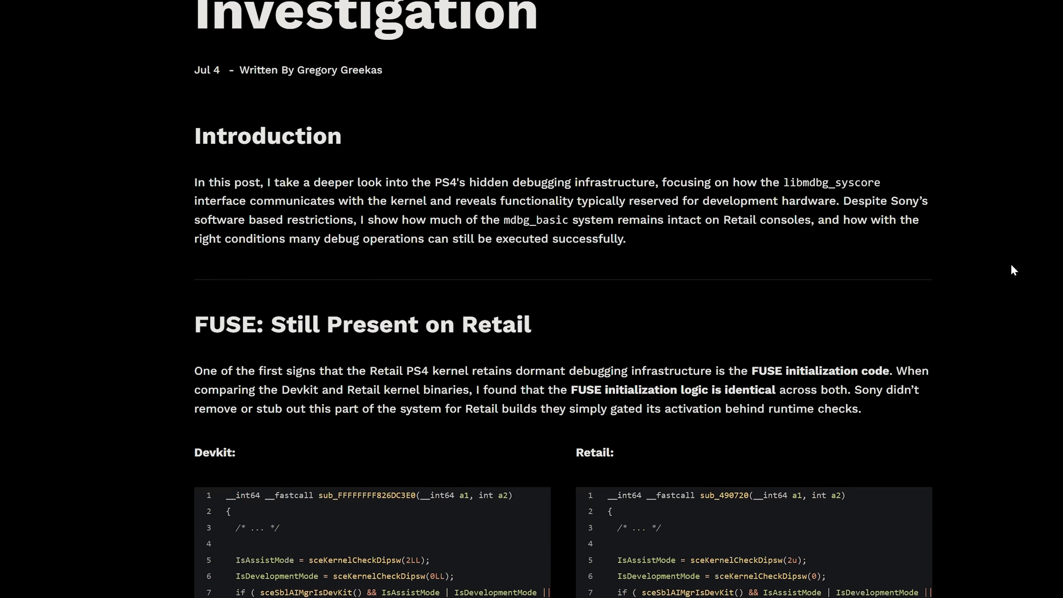
pyautogui.scroll(-20, 1012, 266)
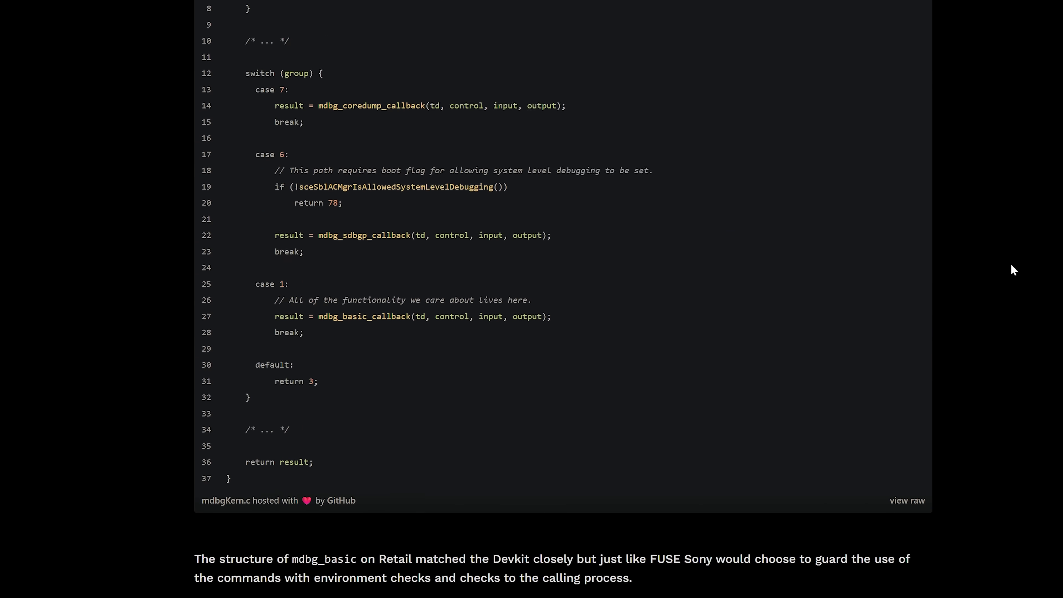
pyautogui.scroll(-20, 1012, 265)
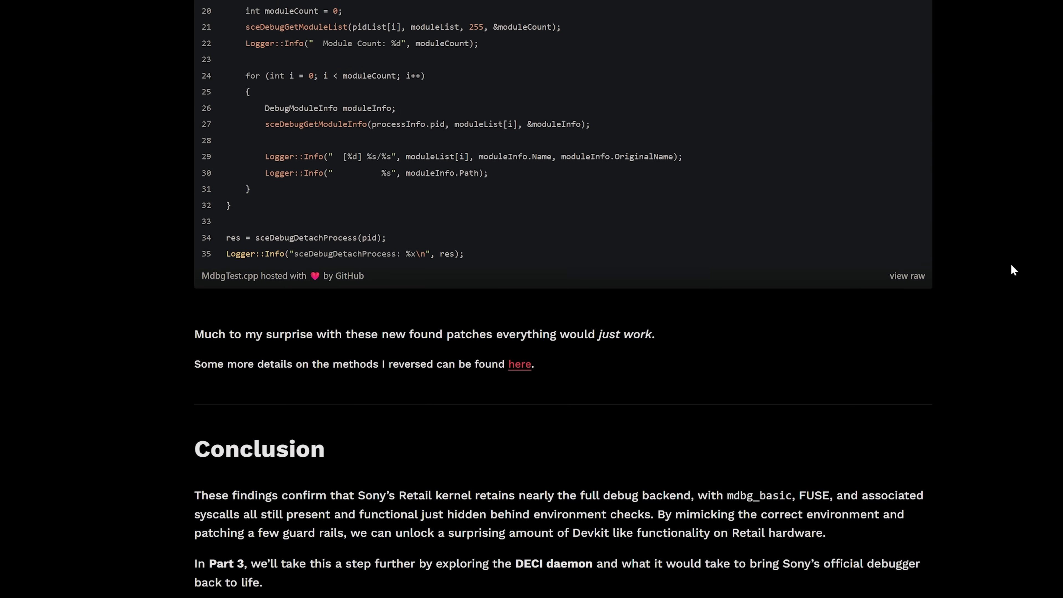
pyautogui.scroll(5, 1011, 267)
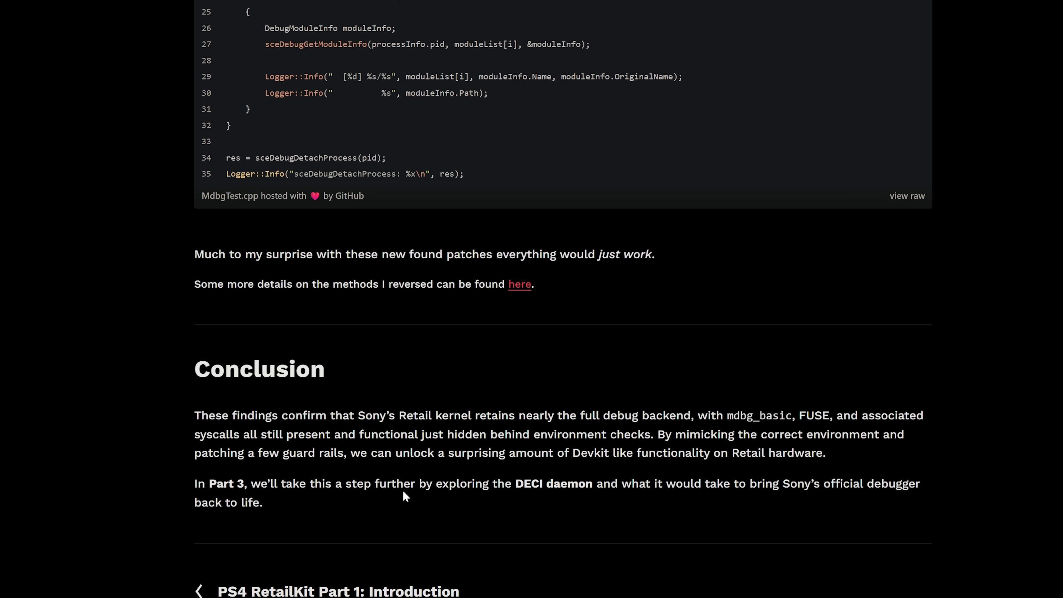
pyautogui.scroll(15, 947, 498)
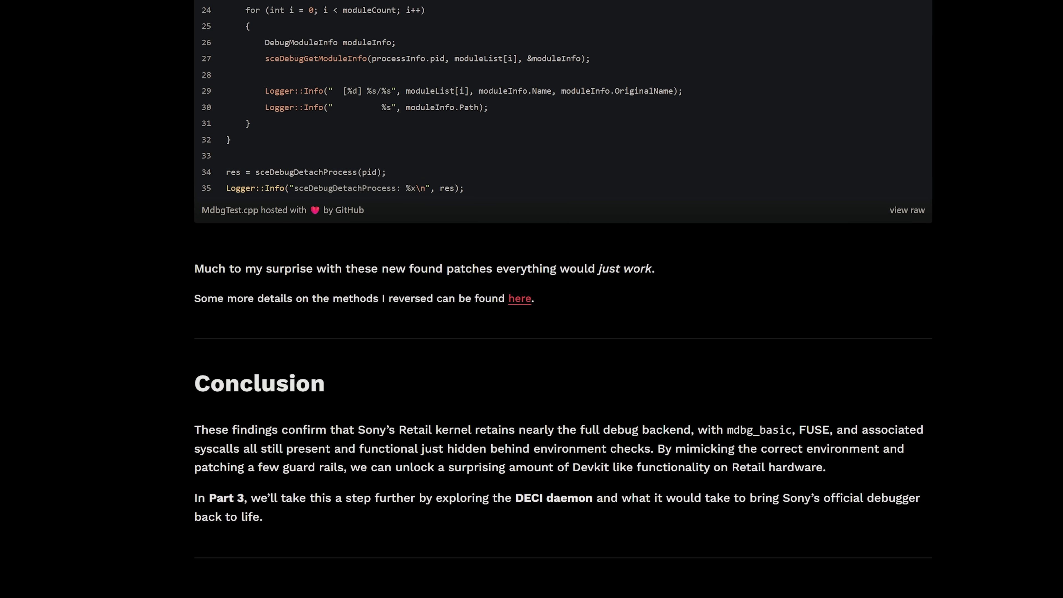
pyautogui.scroll(20, 947, 499)
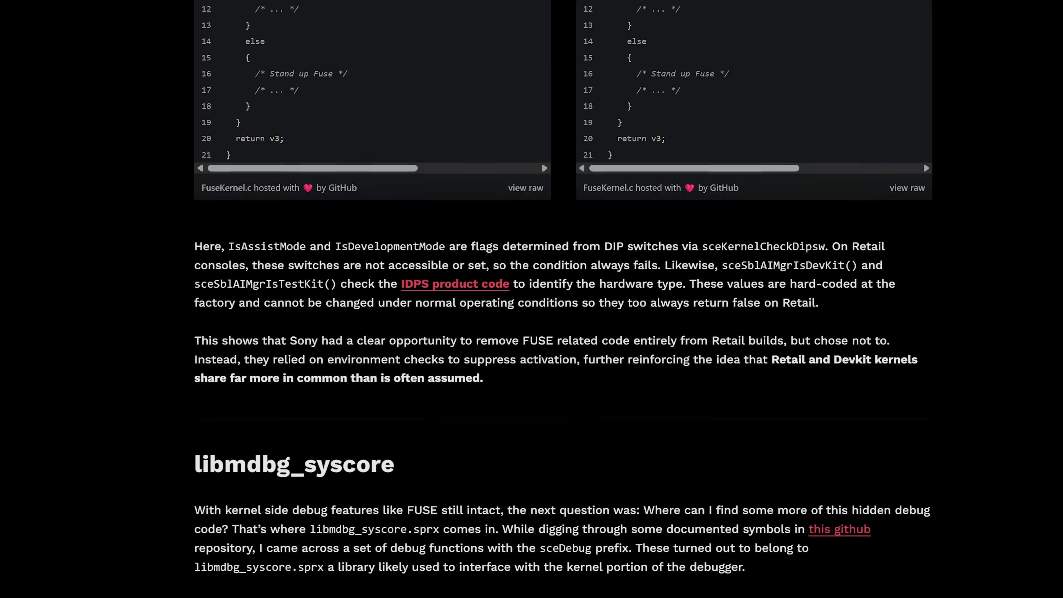